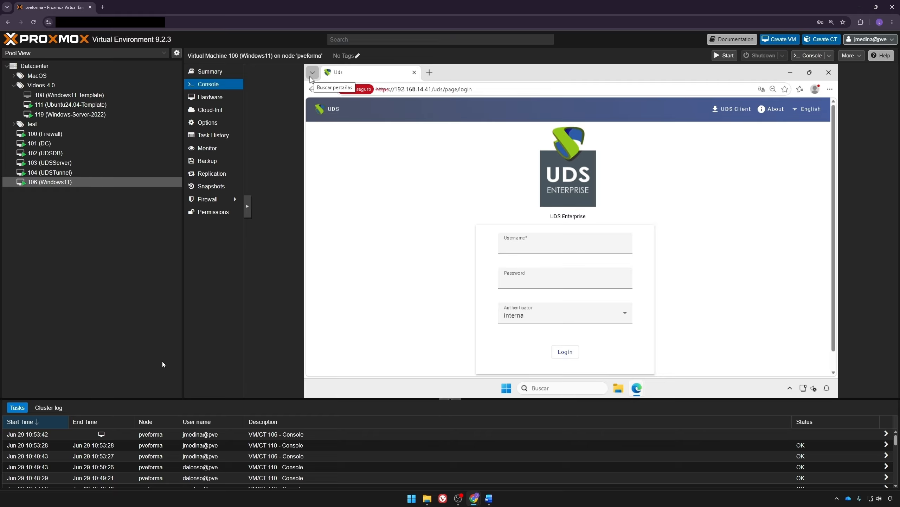
Step: Sign in to UDS Enterprise with the administrator username and password
left_click(548, 244)
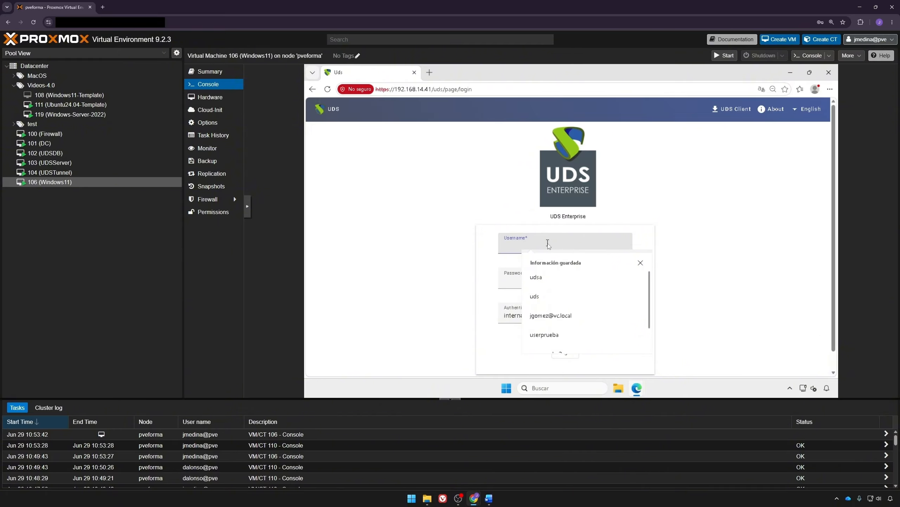
type("uds")
key("Tab")
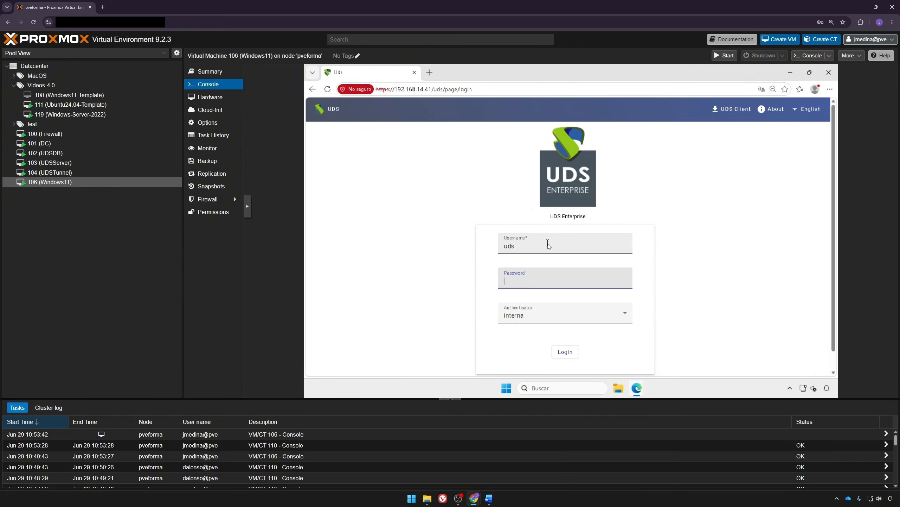
type("•••")
key("Return")
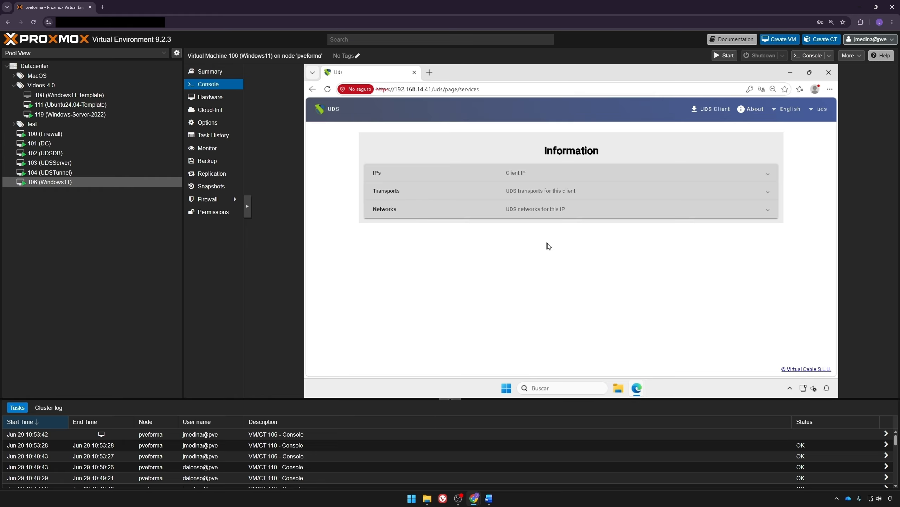
Step: Open the administration Dashboard from the user menu and expand Services in the sidebar
left_click(819, 109)
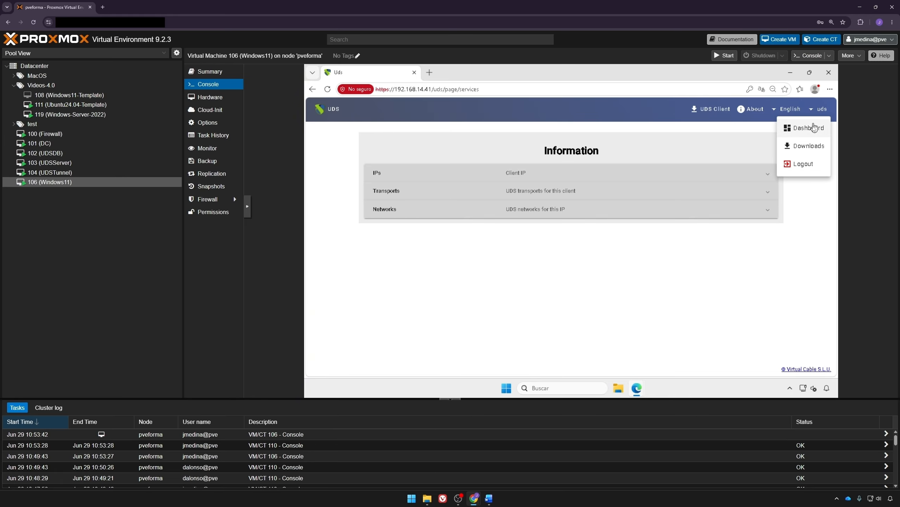
left_click(814, 128)
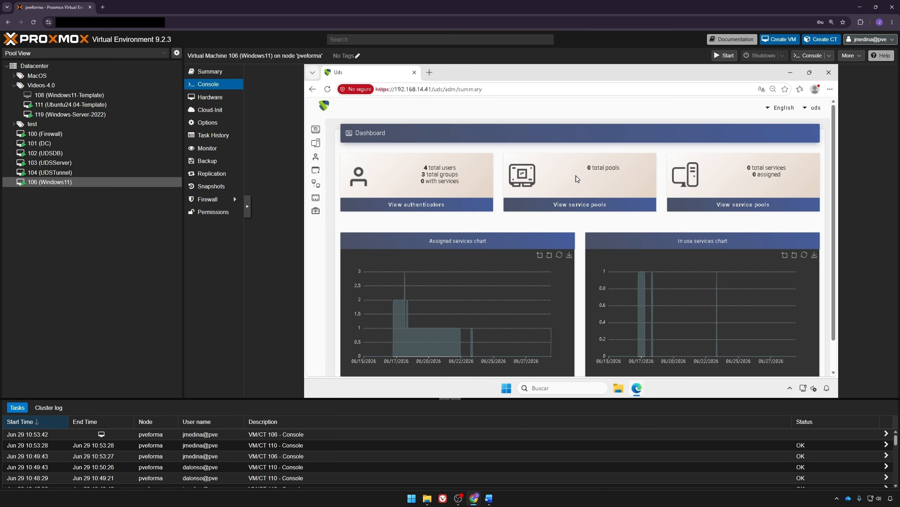
left_click(337, 142)
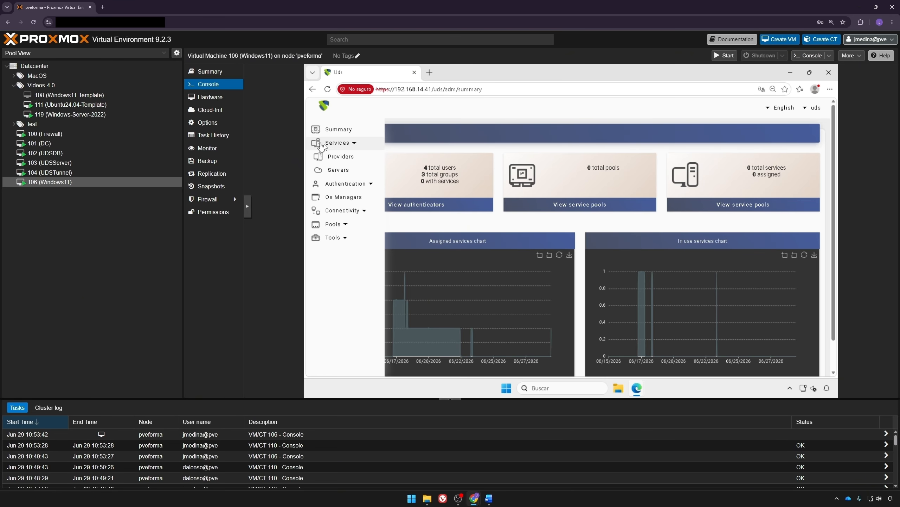
Step: Start a new Proxmox Platform Provider named 'Proxmox Videos'
left_click(337, 157)
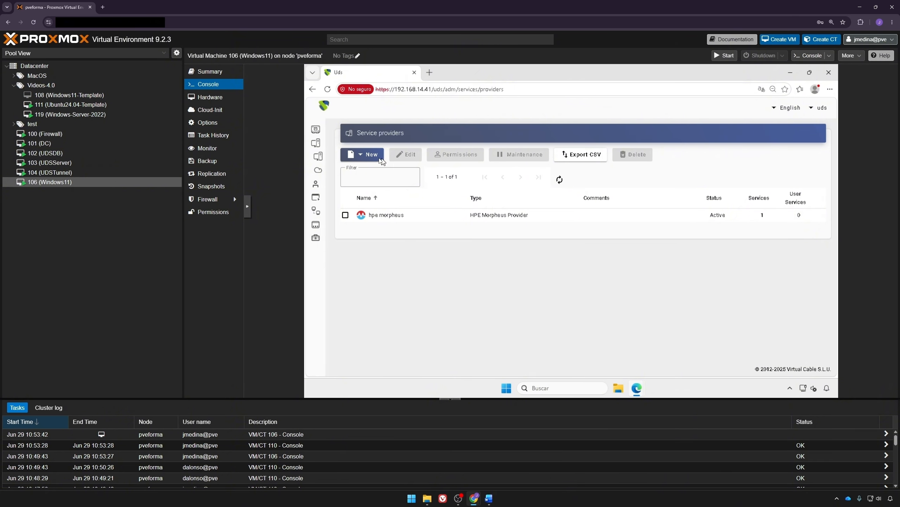
left_click(378, 160)
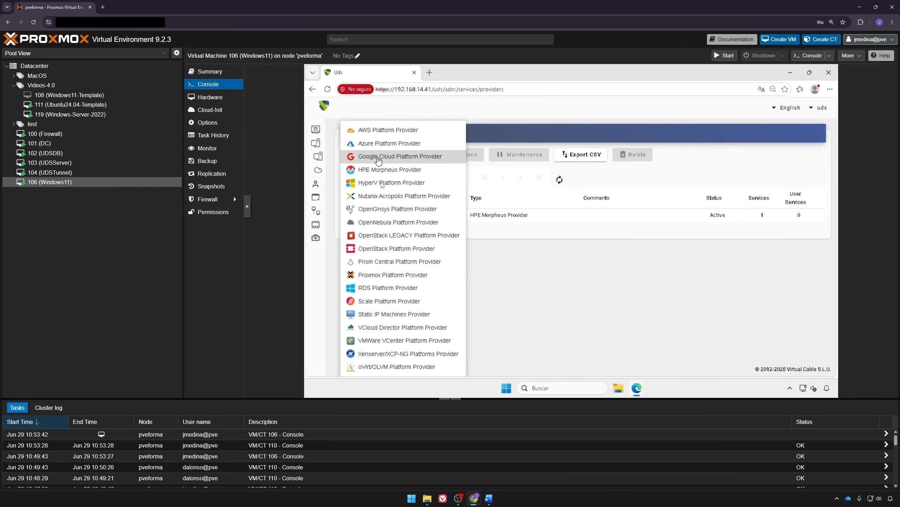
left_click(393, 275)
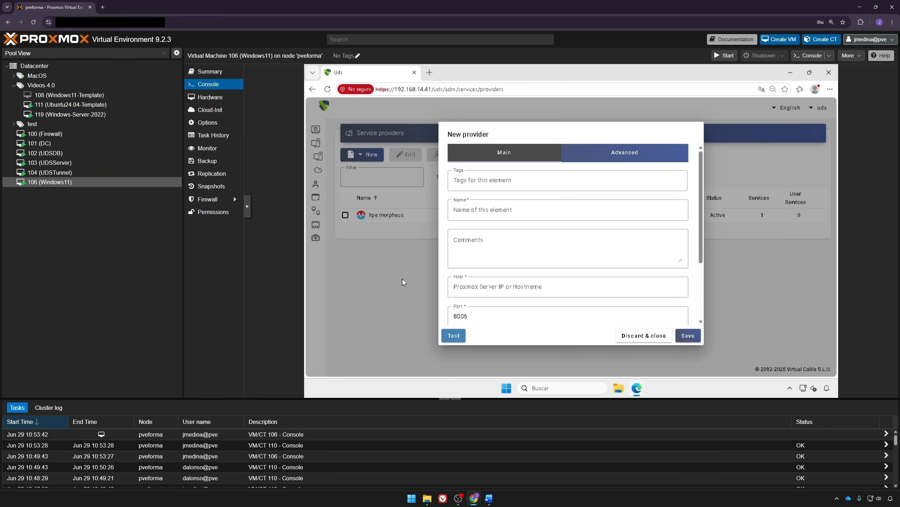
left_click(489, 213)
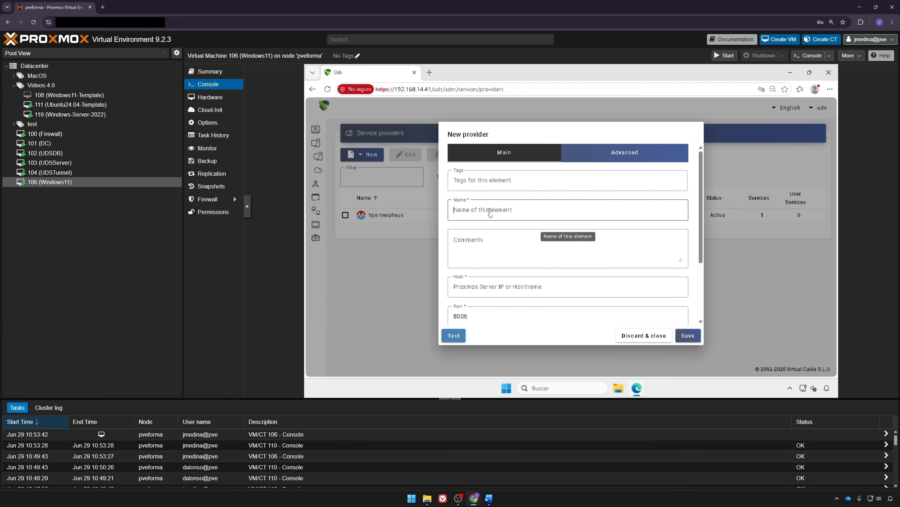
type("Proxmox Videos")
Step: Enter the Proxmox host address and the pve login username and password
left_click(493, 285)
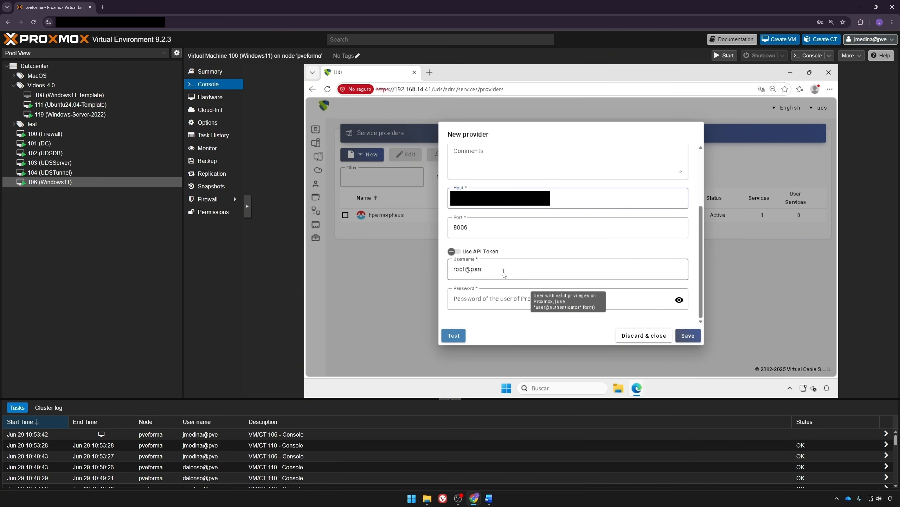
triple_click(504, 271)
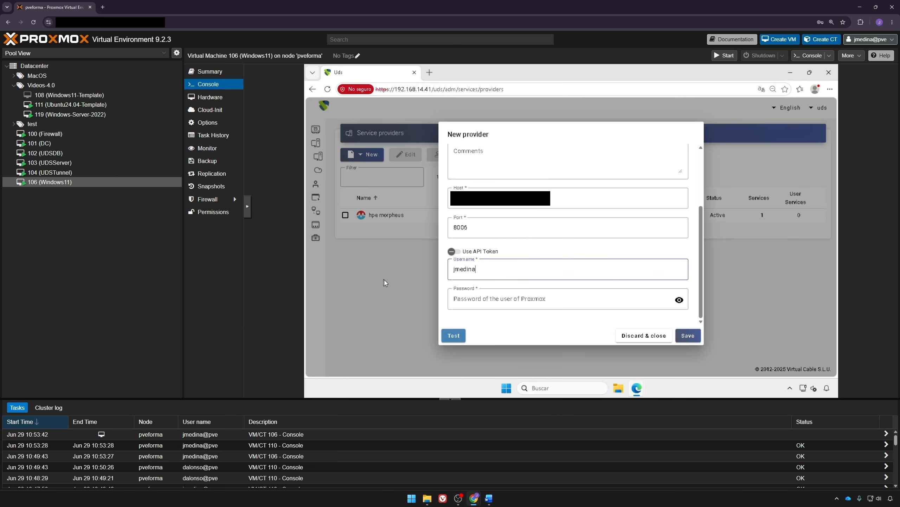
key("Tab")
type("*********")
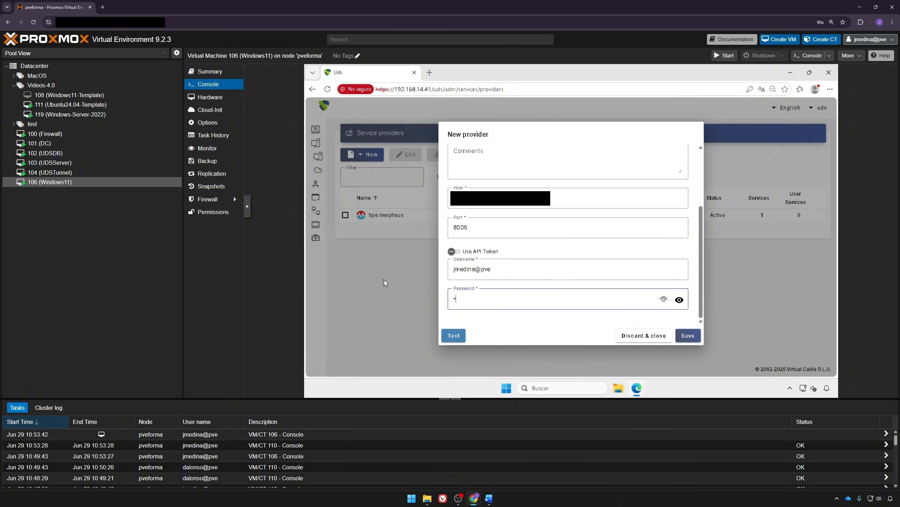
type("***")
Step: Review the concurrency and timeout settings, test the connection, and save the provider
scroll(570, 302, "up", 3)
left_click(624, 152)
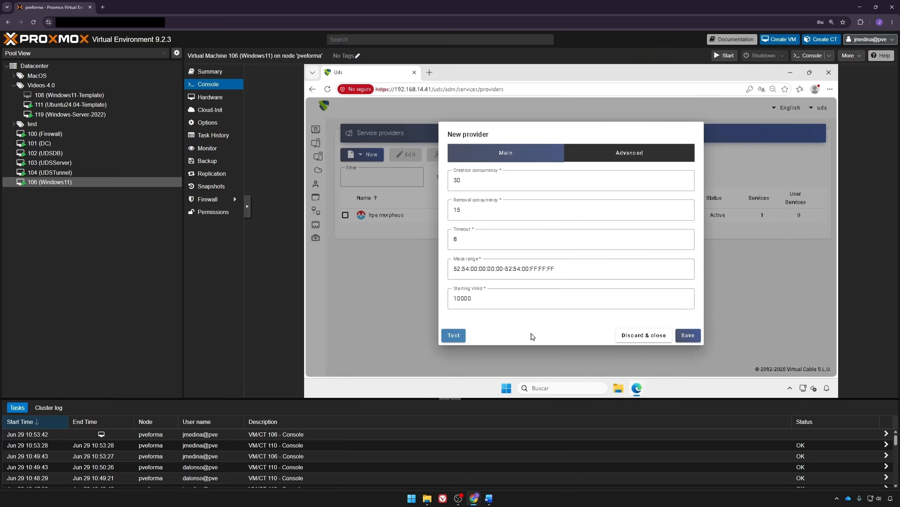
left_click(457, 337)
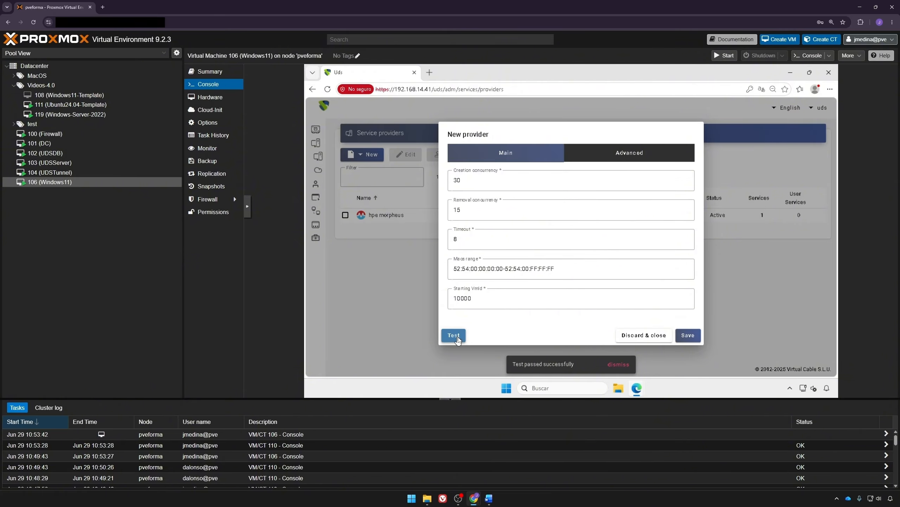
left_click(688, 335)
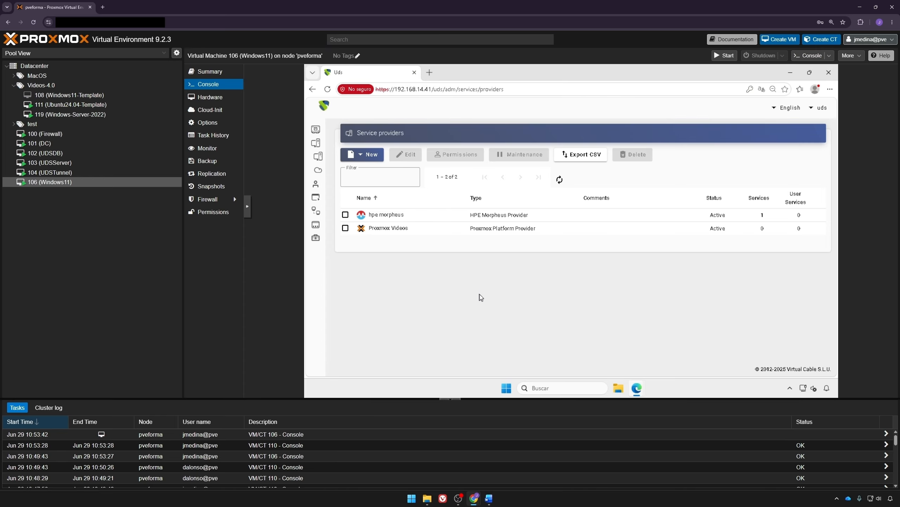
Step: Start a new Proxmox Clone service under the Proxmox Videos provider
double_click(421, 231)
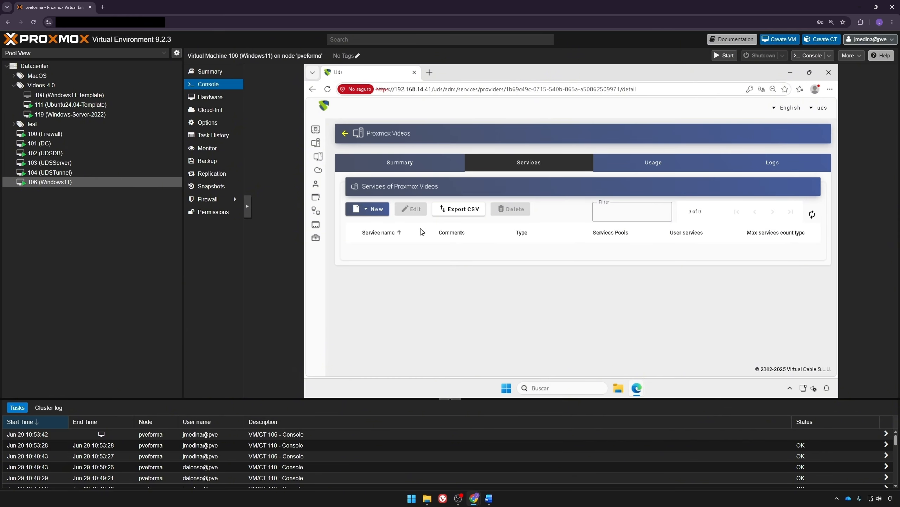
left_click(373, 209)
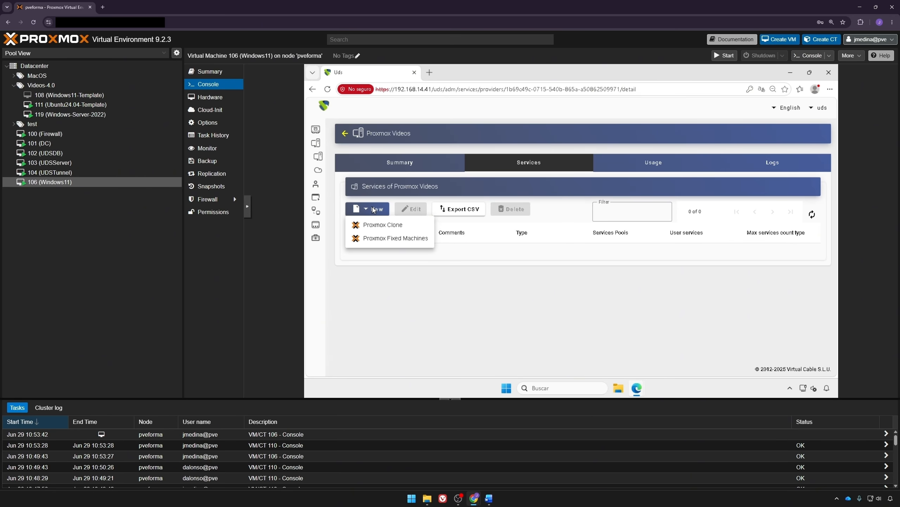
left_click(382, 225)
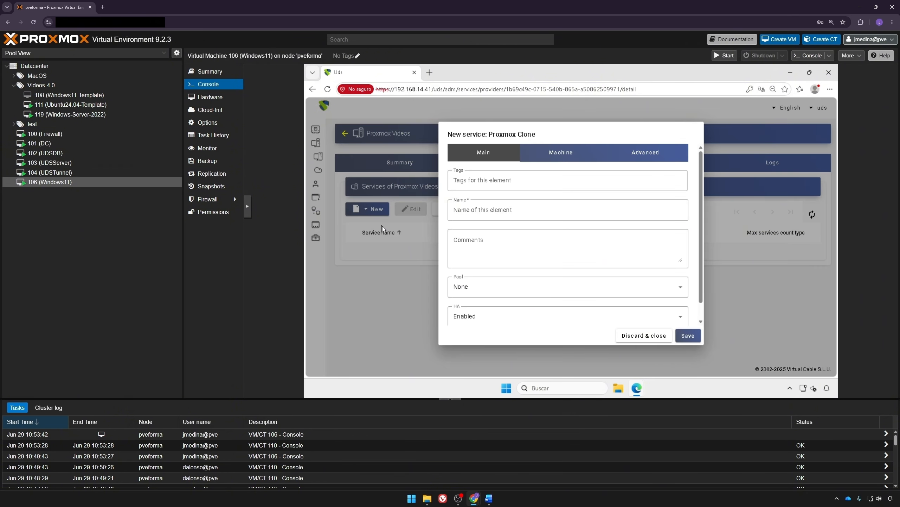
Step: Name the service 'Windows 11 Clones' and set its pool to Videos-4.0
left_click(493, 210)
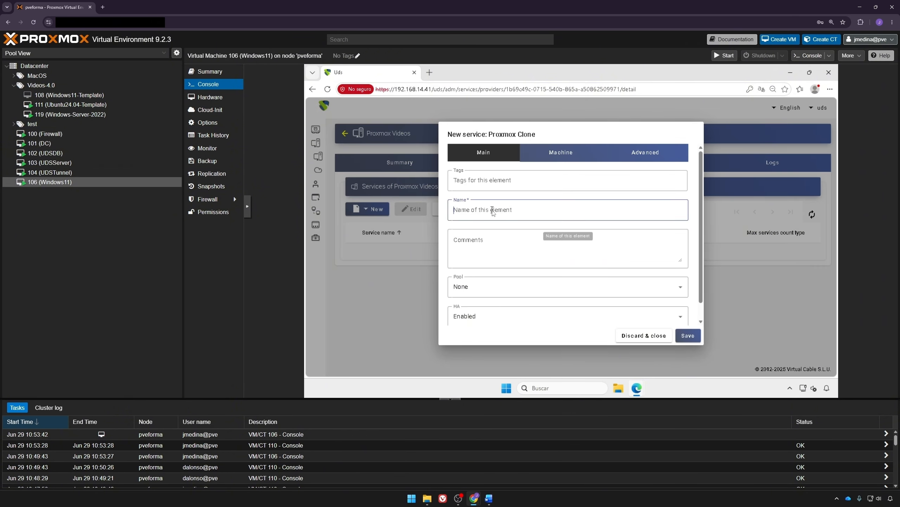
type("Wubn")
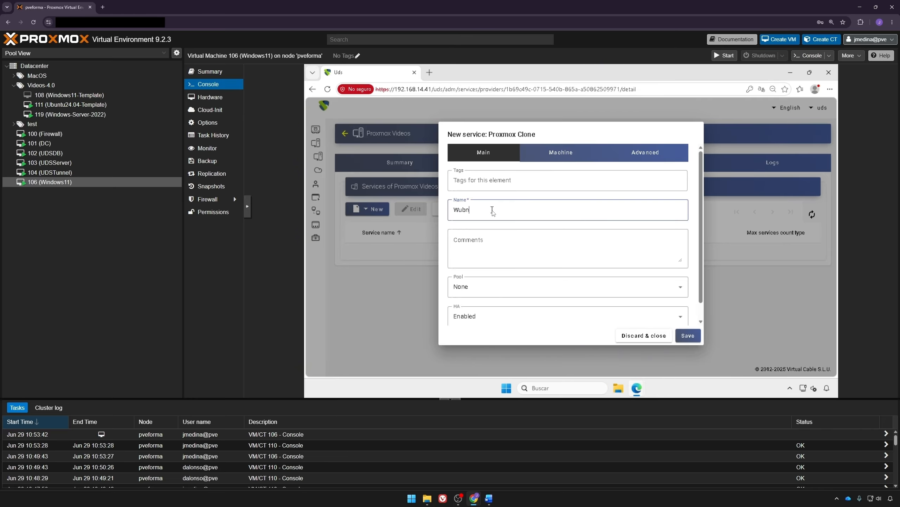
key("BackSpace")
key("BackSpace")
type("indows 11 Clones")
left_click(467, 291)
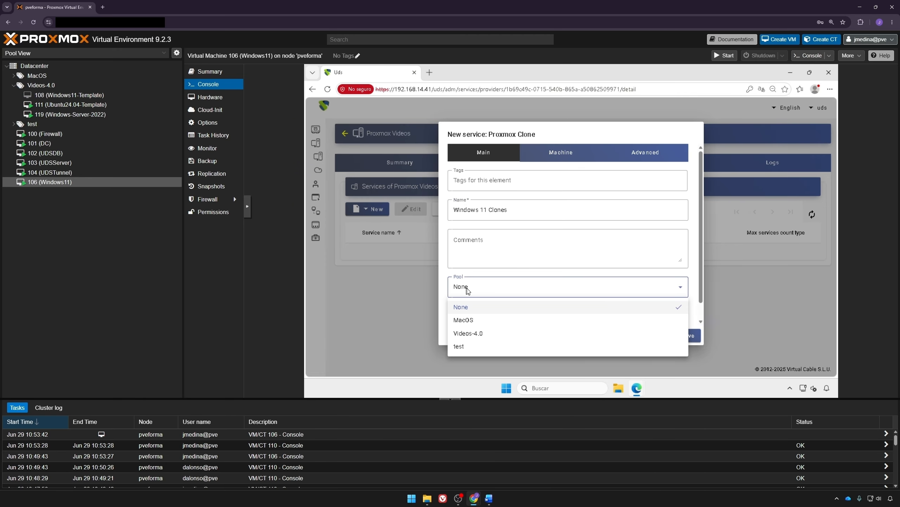
left_click(469, 336)
scroll(470, 338, "down", 1)
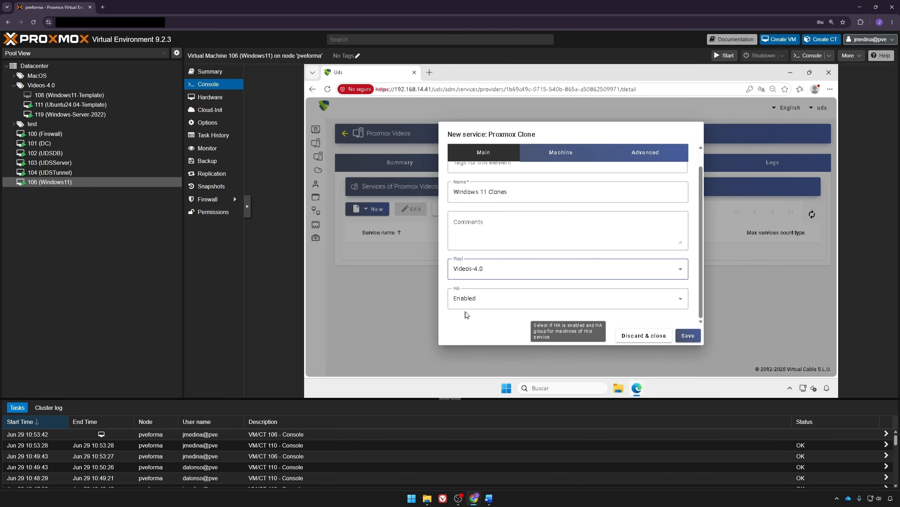
Step: On the Machine tab, set base name 'Windows11-' and base machine Windows11-Template (108)
left_click(567, 156)
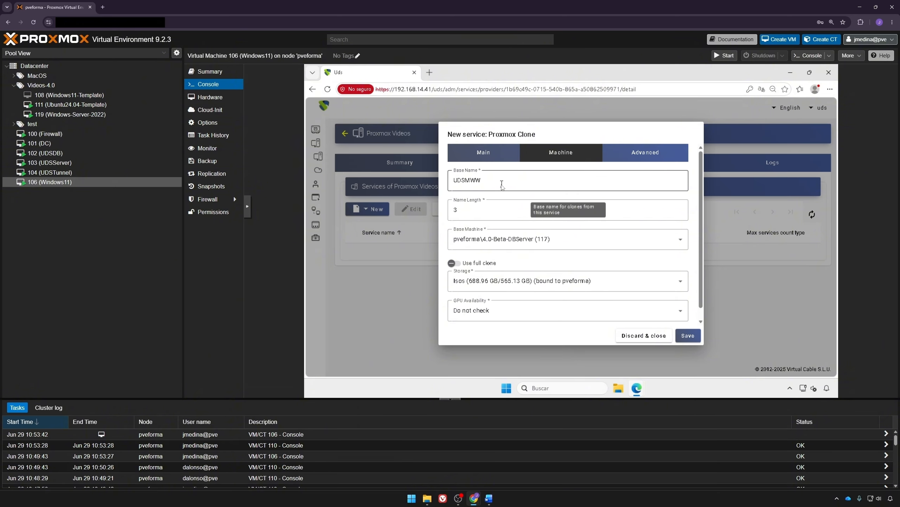
double_click(502, 184)
type("Windows11-")
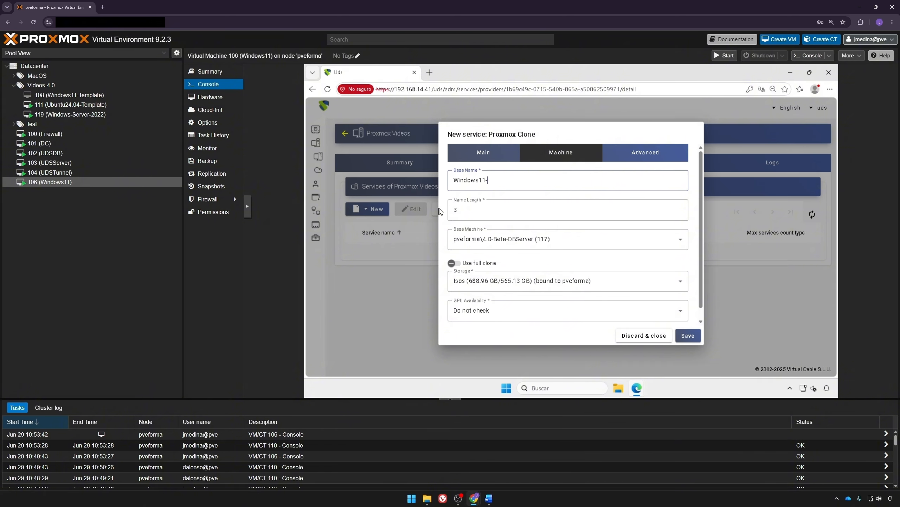
left_click(470, 245)
scroll(481, 287, "down", 5)
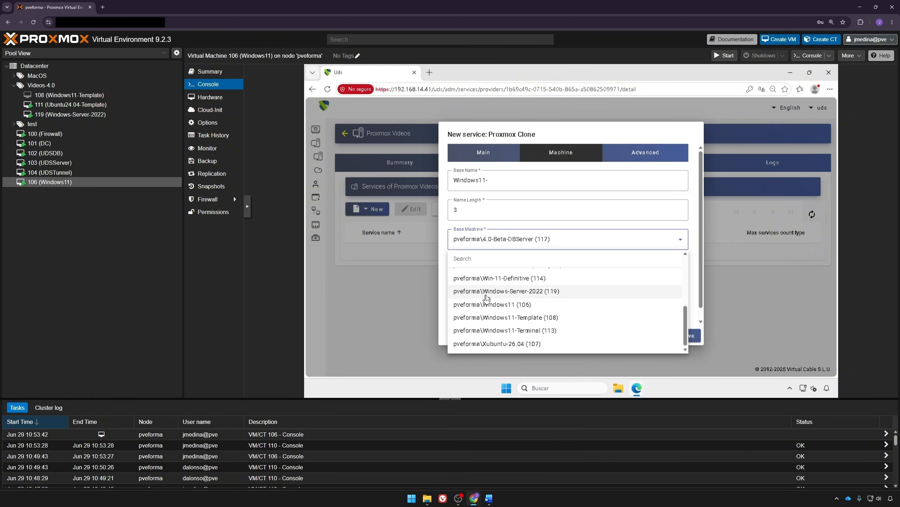
left_click(561, 318)
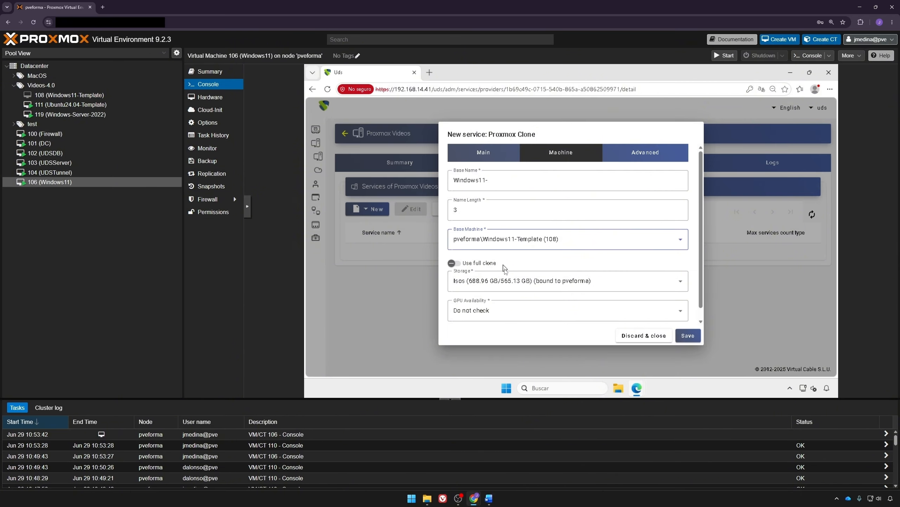
left_click(508, 277)
left_click(492, 318)
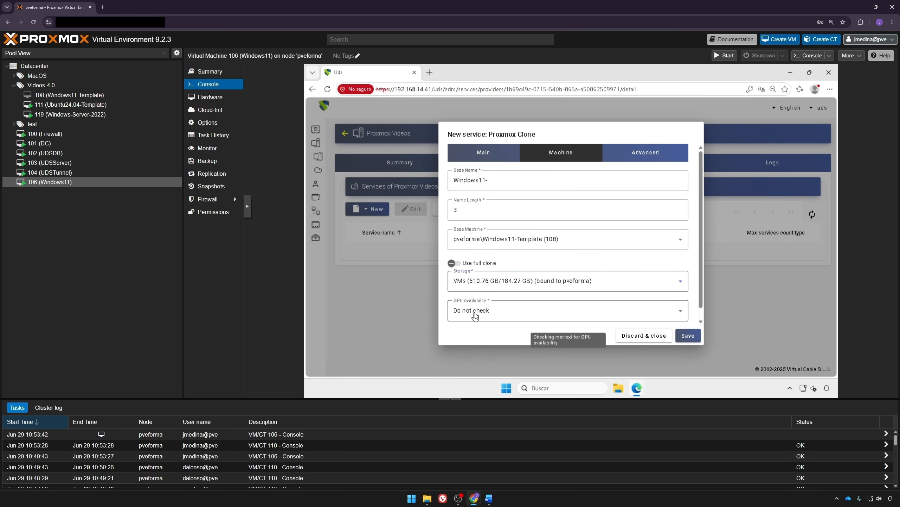
left_click(475, 316)
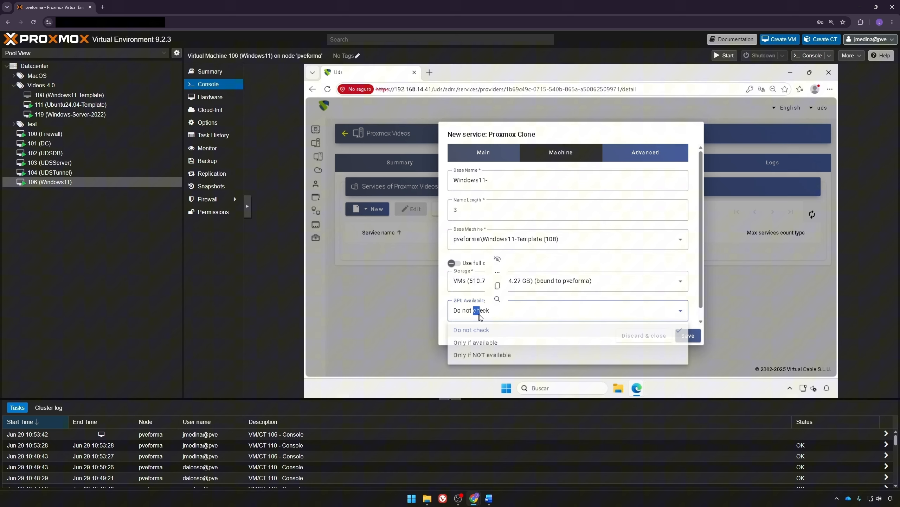
left_click(431, 314)
left_click(450, 316)
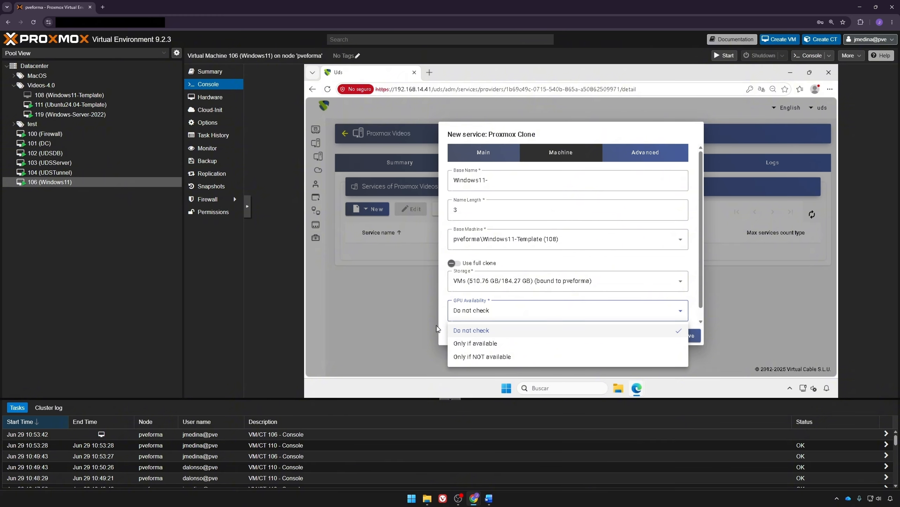
left_click(437, 329)
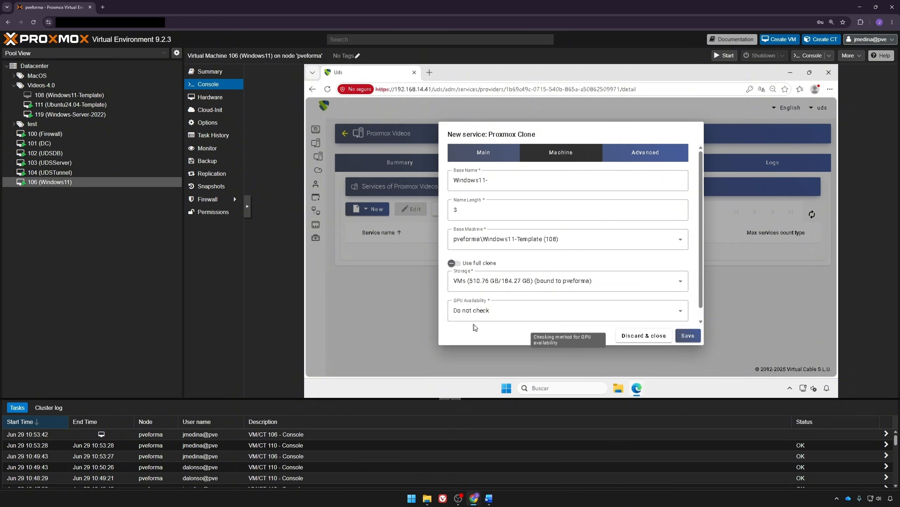
Step: In Advanced settings, keep Put back to cache as 'No. Never put it back to cache'
left_click(644, 155)
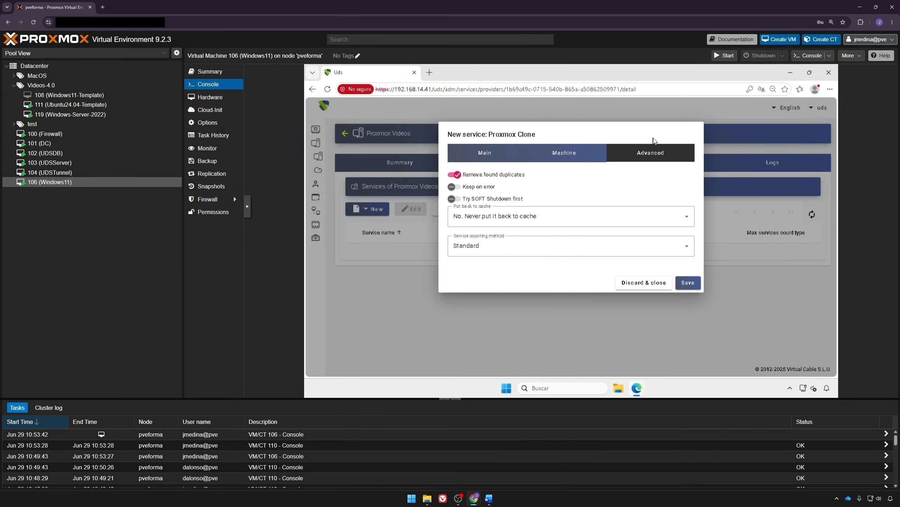
mouse_move(582, 204)
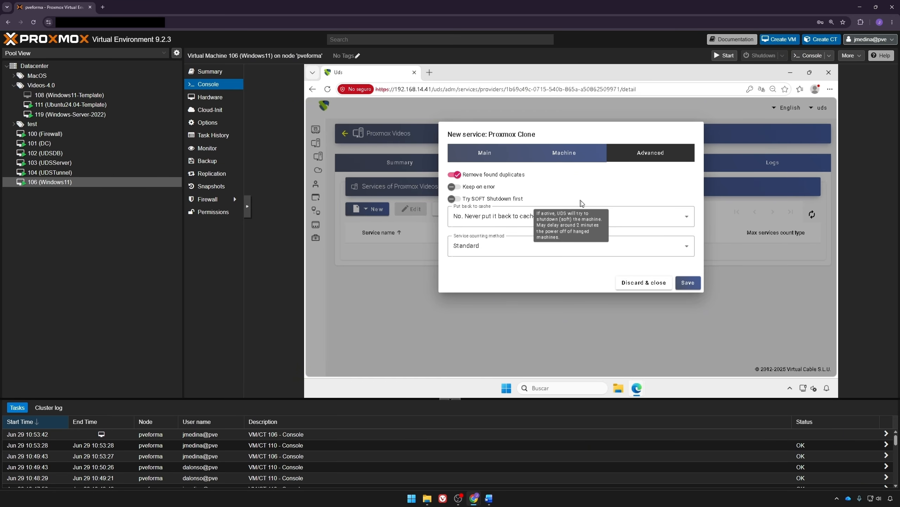
left_click(516, 219)
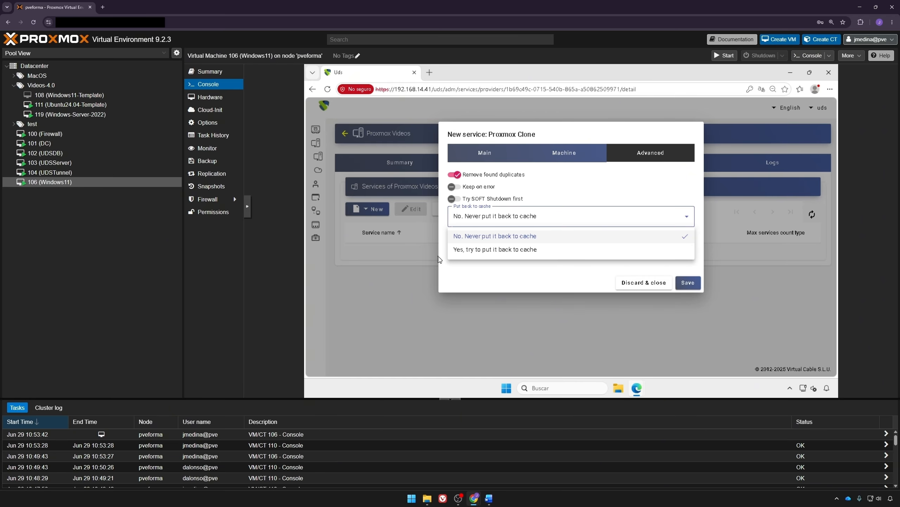
left_click(444, 217)
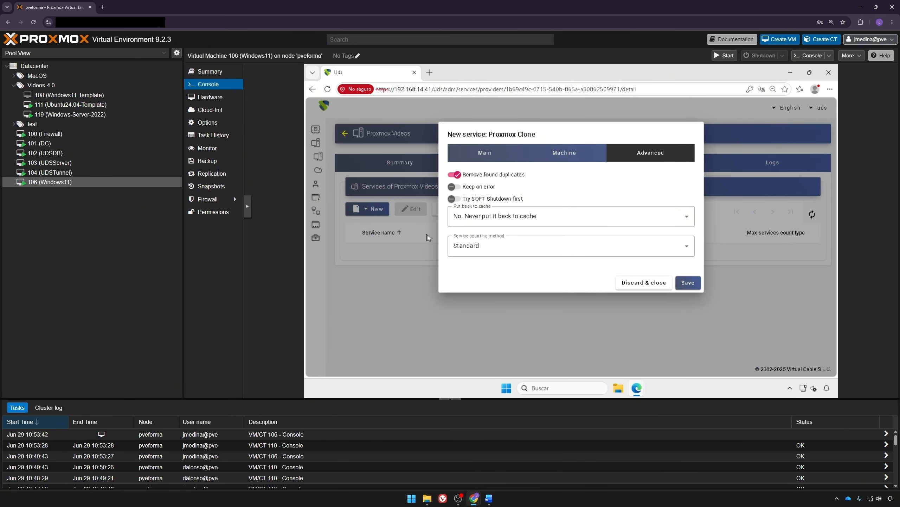
Step: Keep Standard as the service counting method and save the Windows 11 Clones service
left_click(491, 246)
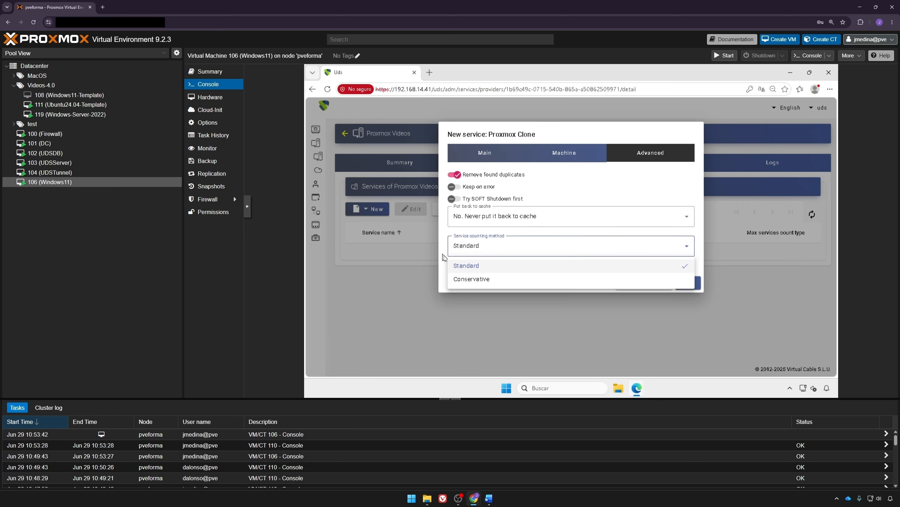
left_click(467, 265)
left_click(688, 284)
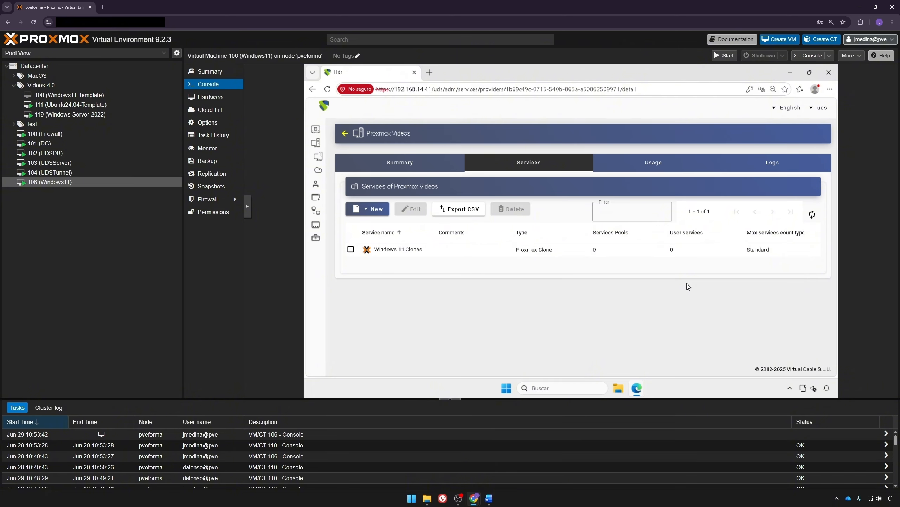
Step: Inspect the interna authenticator under Authentication > Authenticators, then go to the OS Managers page
left_click(342, 156)
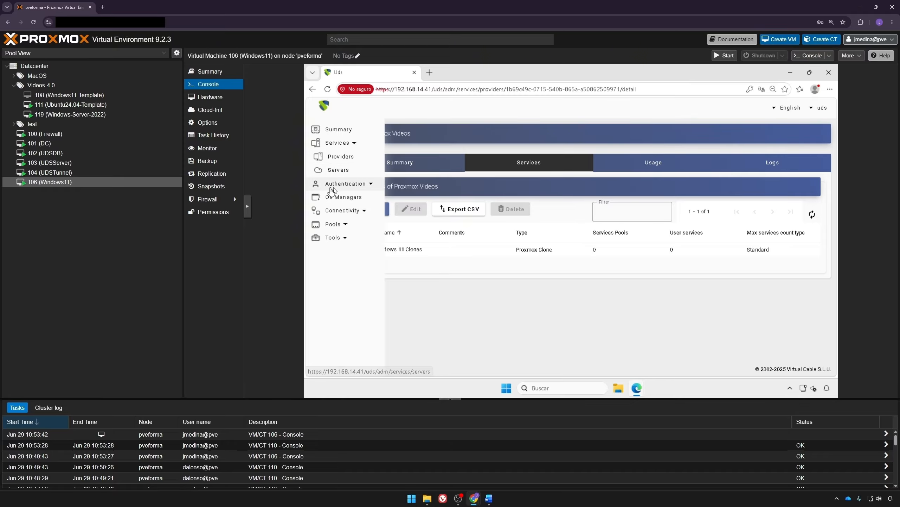
left_click(346, 170)
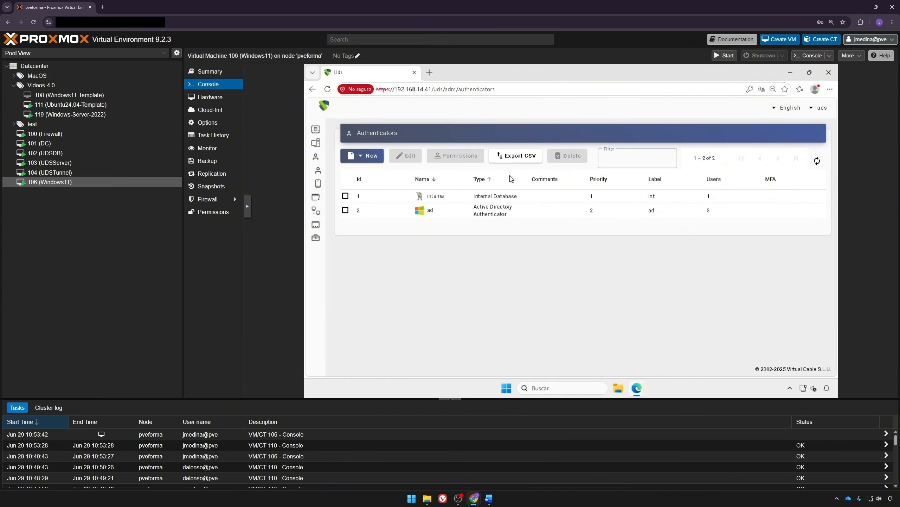
double_click(492, 196)
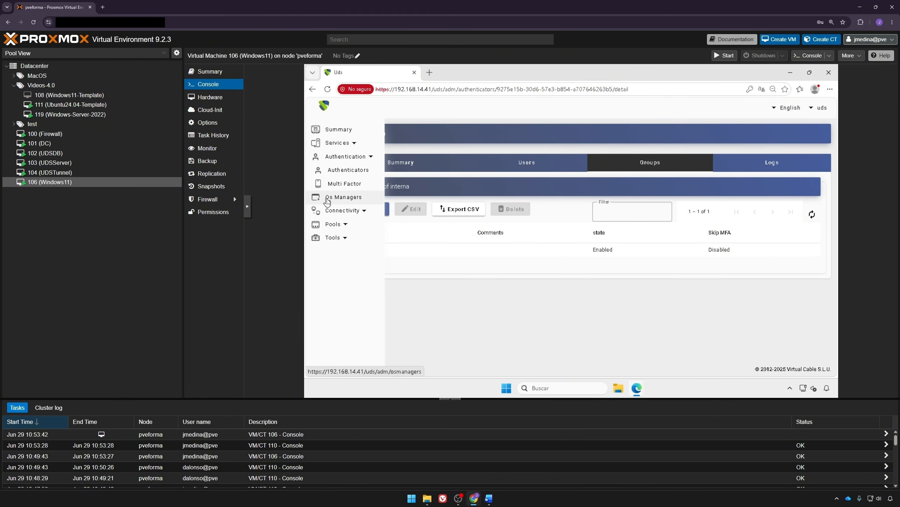
left_click(366, 199)
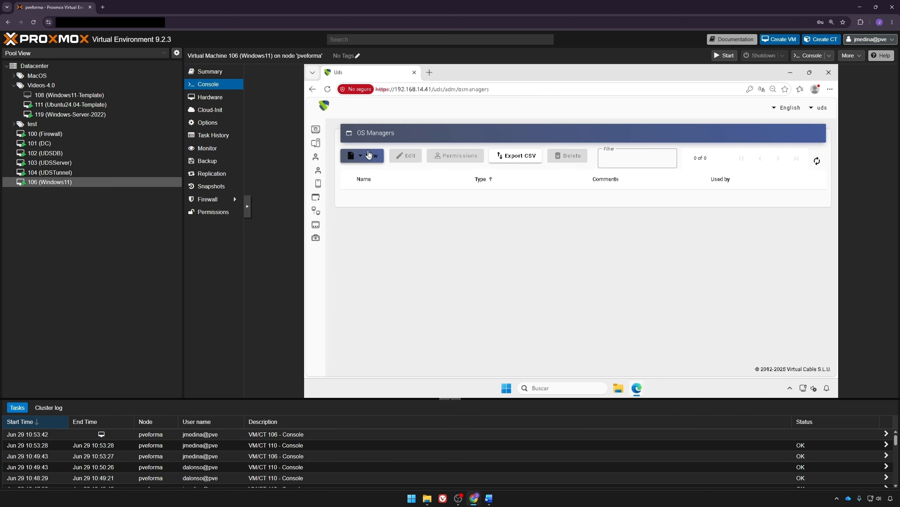
Step: Start a new Windows Basic OS Manager named 'Windows OS manager'
left_click(369, 155)
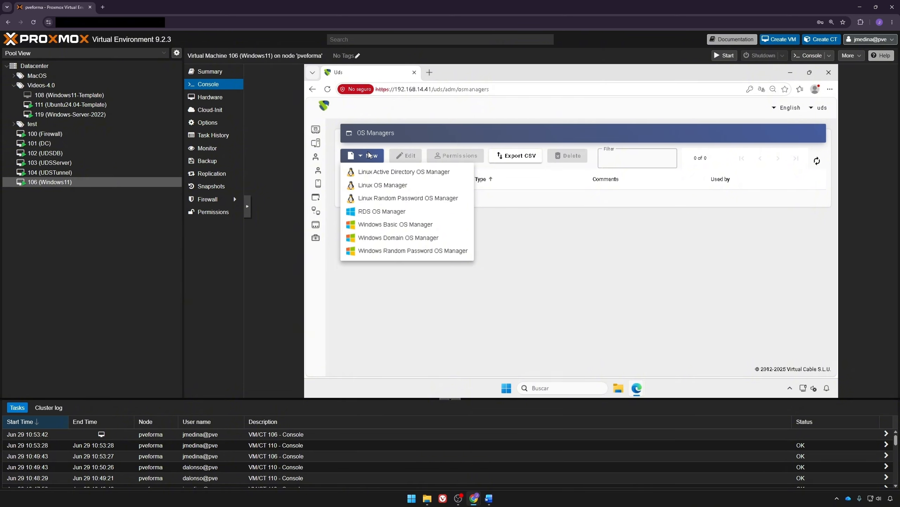
left_click(409, 227)
left_click(483, 213)
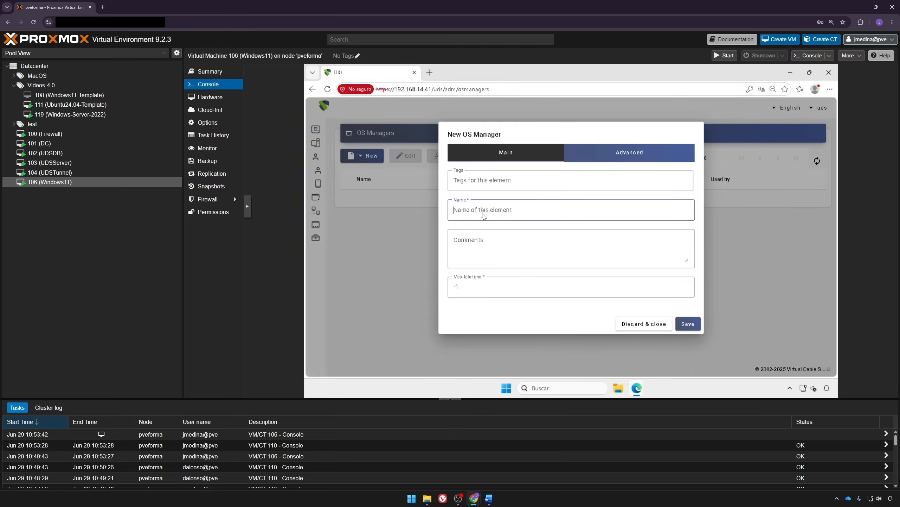
type("Windows O")
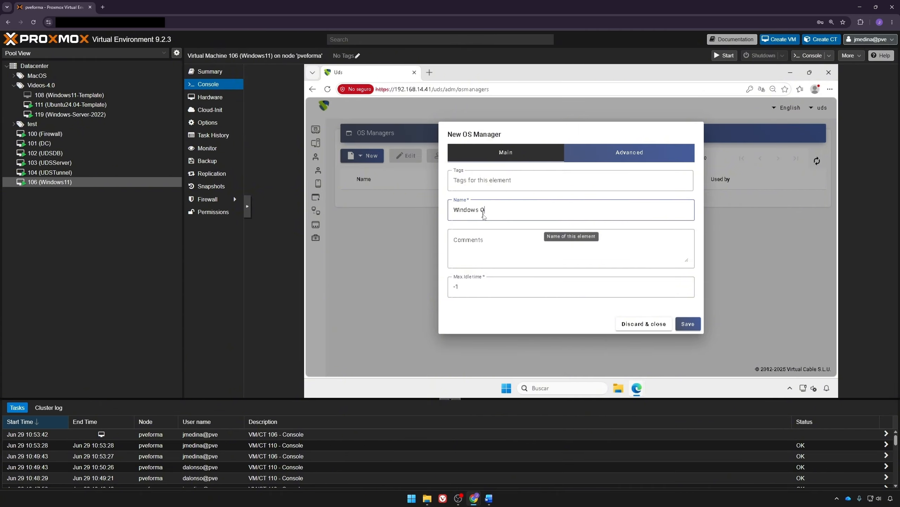
type("S manager")
Step: Set logout action to Remove service and max idle time to 300, then save
left_click(579, 156)
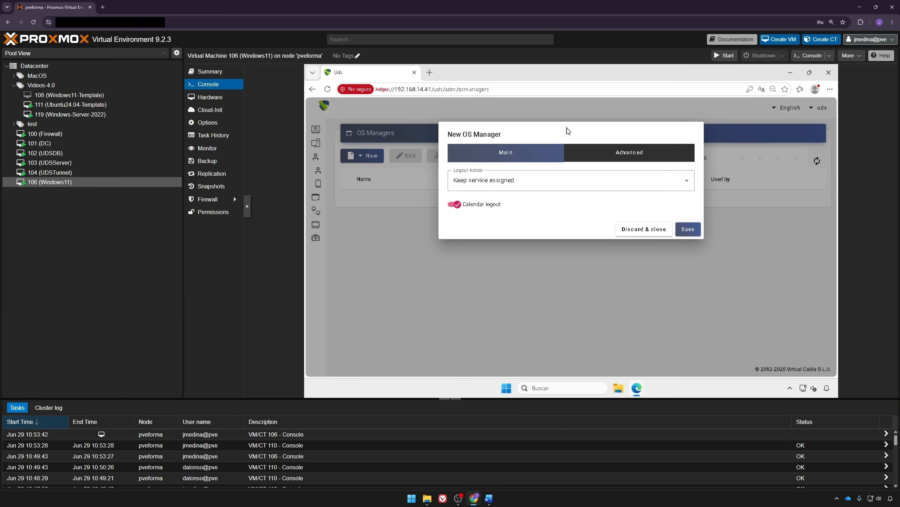
left_click(546, 179)
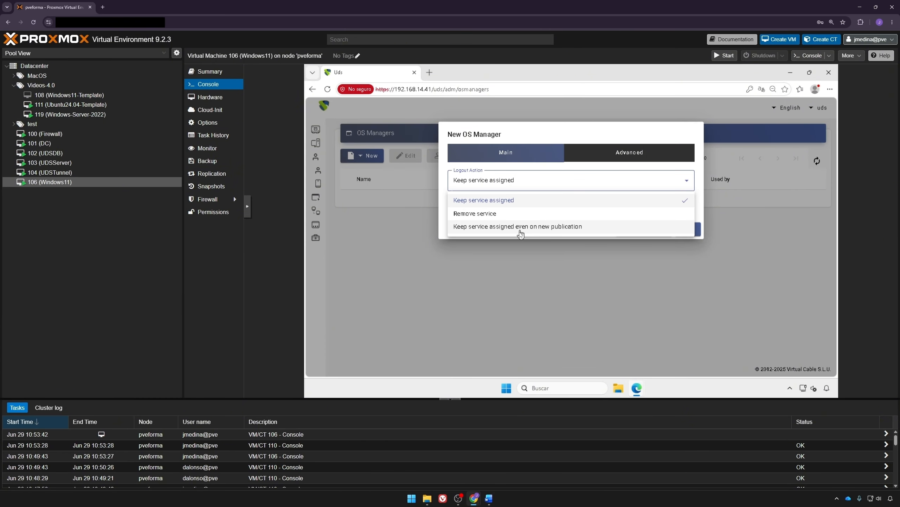
left_click(489, 214)
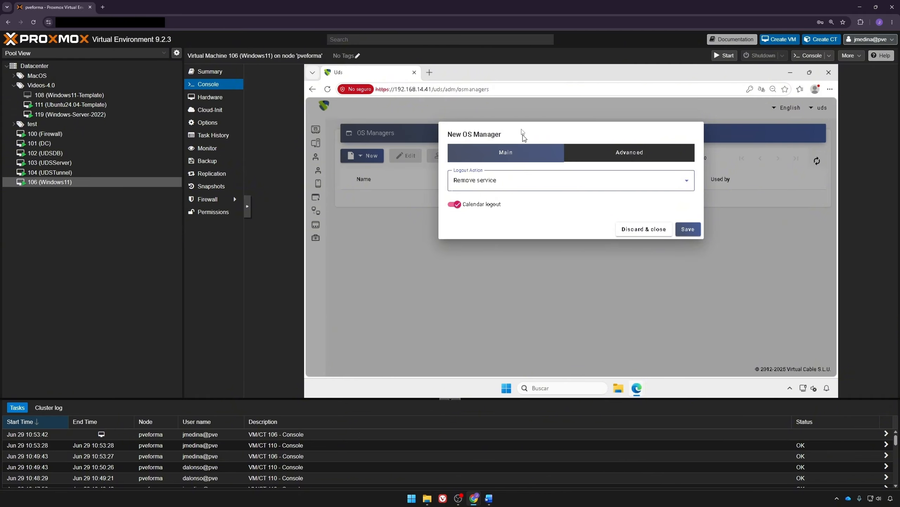
left_click(511, 152)
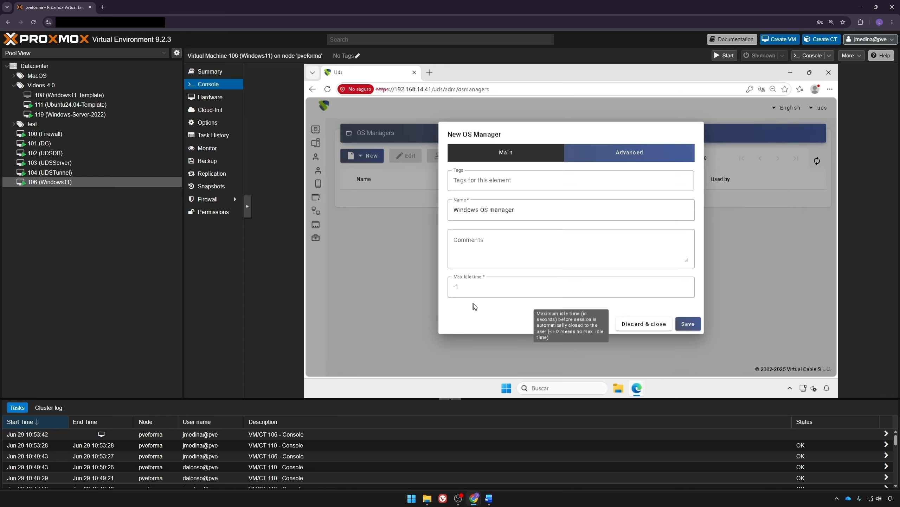
left_click_drag(471, 287, 422, 285)
type("300")
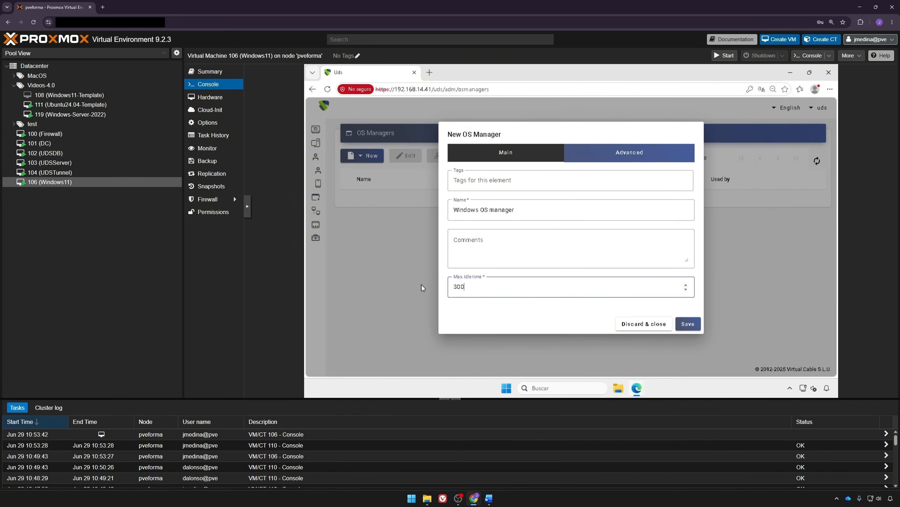
left_click(520, 305)
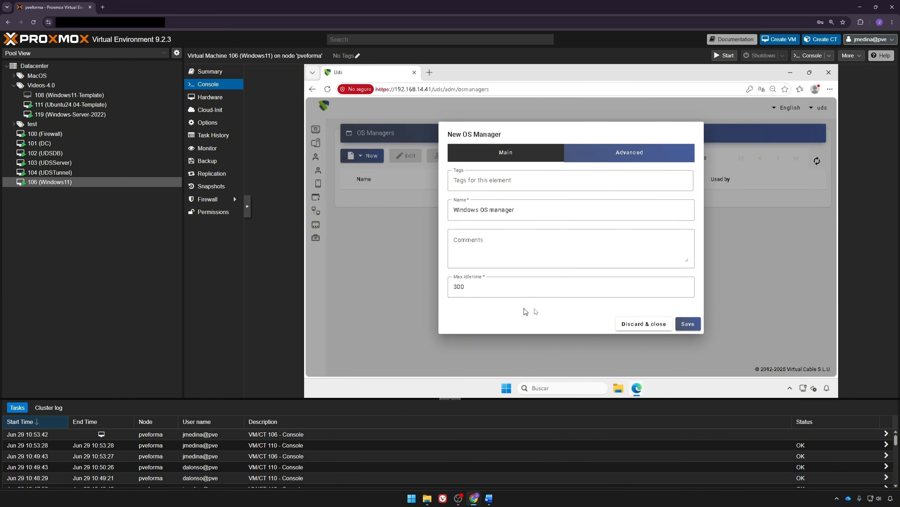
left_click(686, 324)
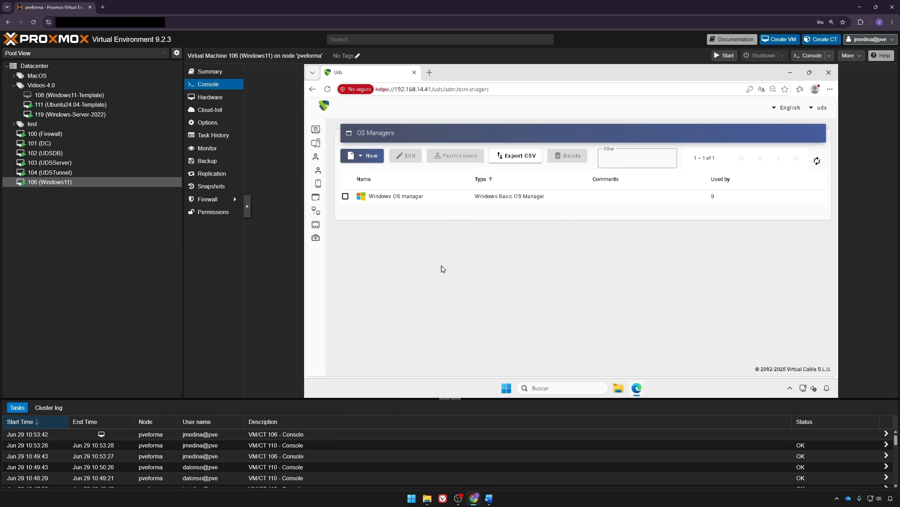
Step: On the Tunnels page, add 'HTML5 Tunnel' with hostname 192.168.14.47 and port 10443
mouse_move(328, 213)
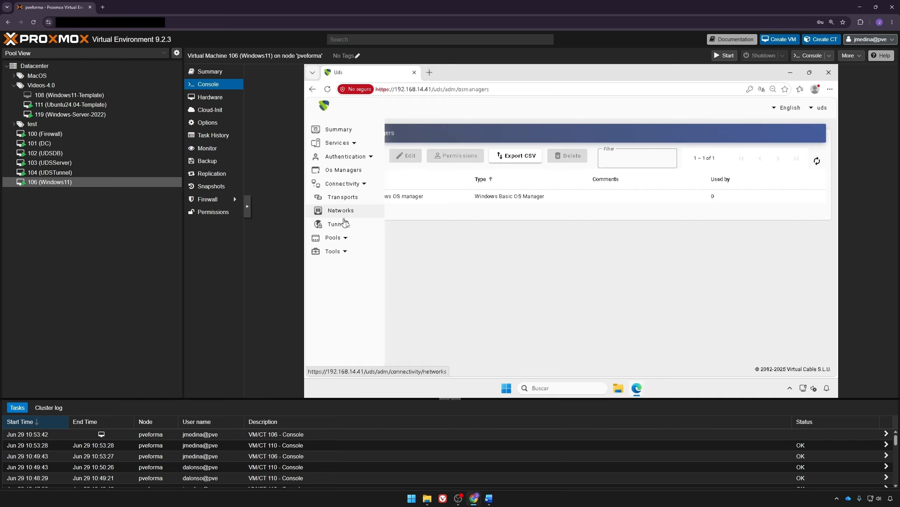
left_click(340, 224)
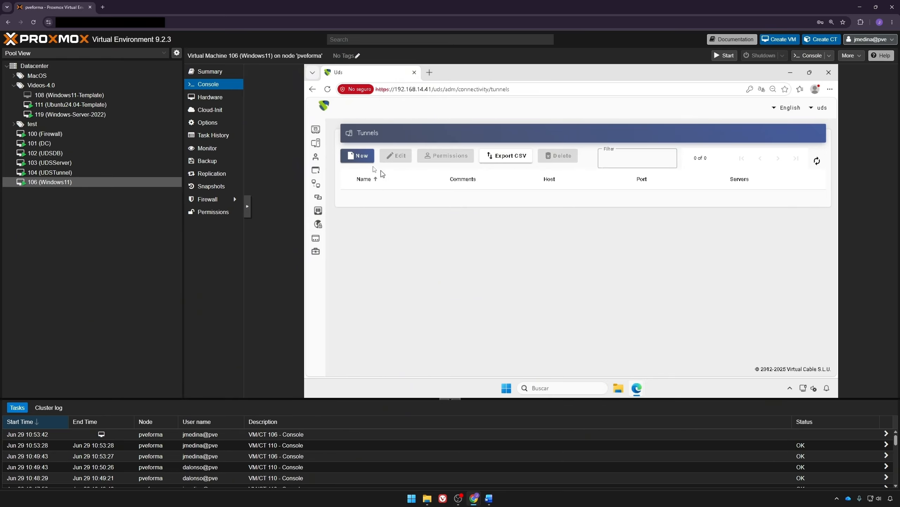
left_click(358, 156)
left_click(482, 189)
type("HTML5")
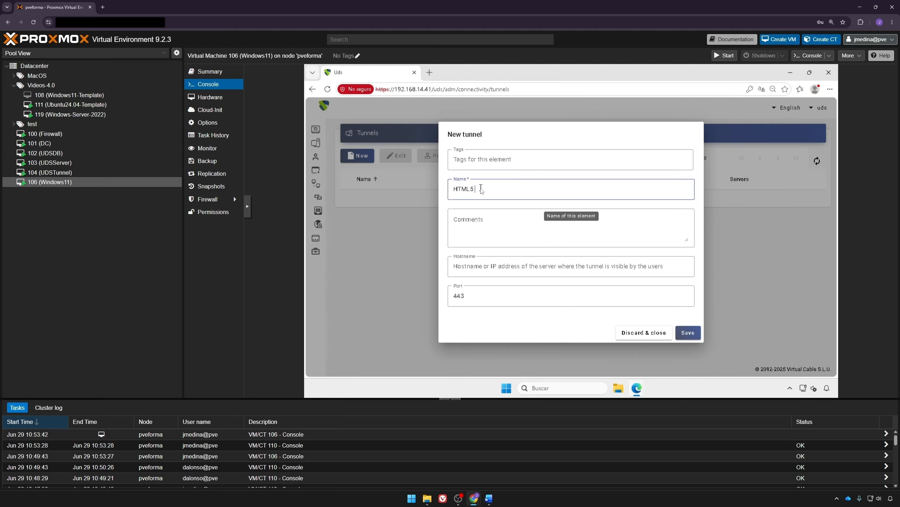
type(" Tunnel")
left_click(497, 267)
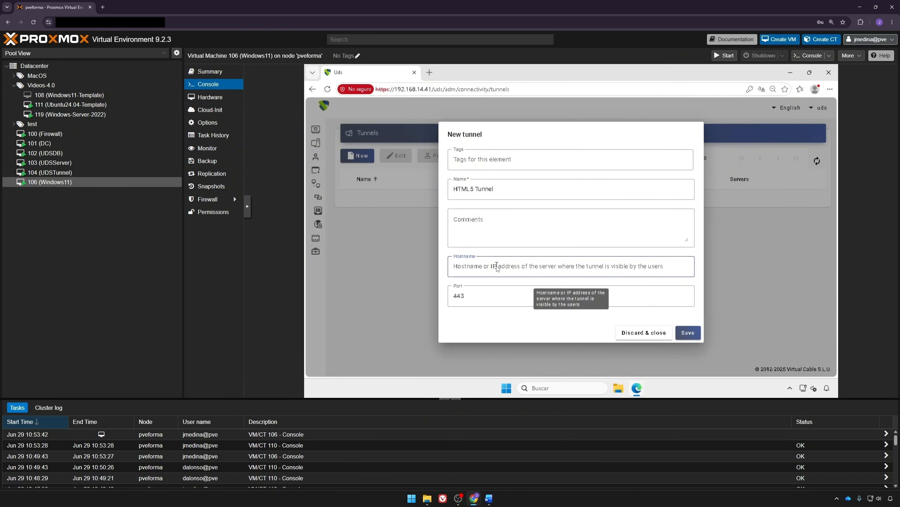
type("192.")
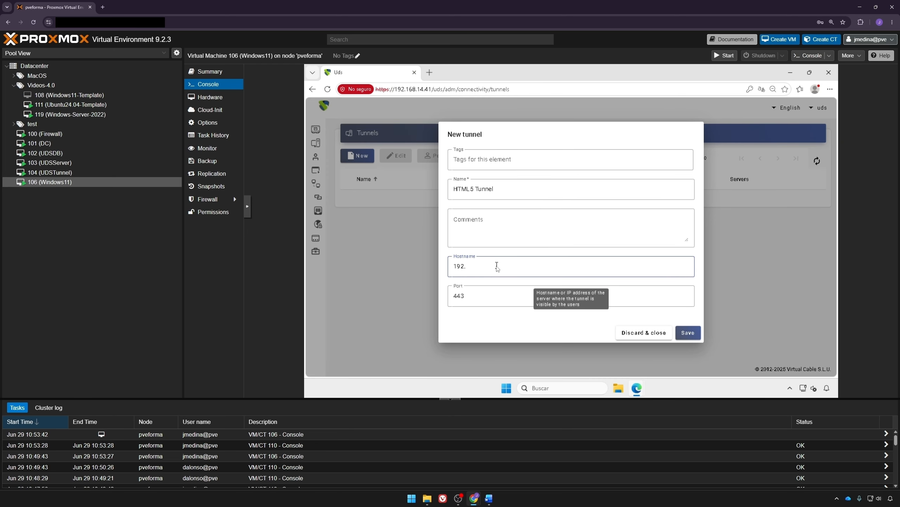
type("168.14.47")
key("Tab")
type("10443")
key("Return")
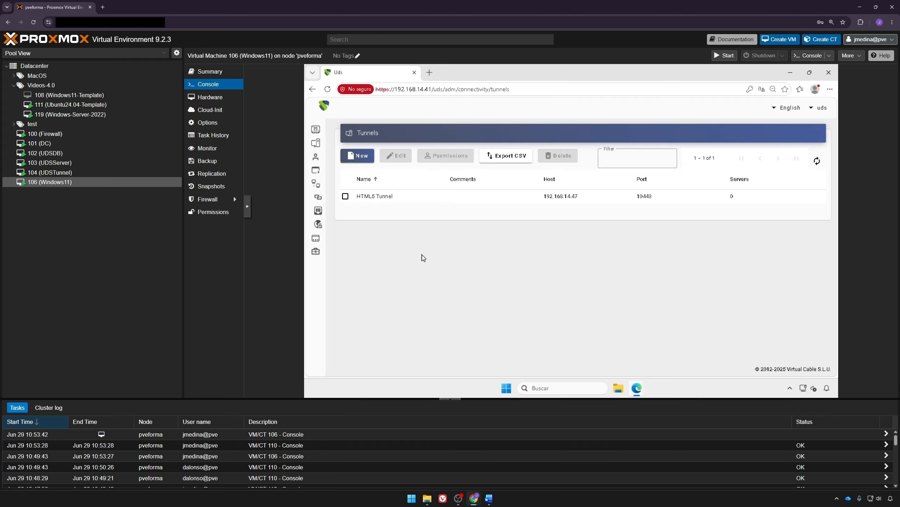
Step: Start a new direct RDP transport named 'RDP Transport'
left_click(320, 197)
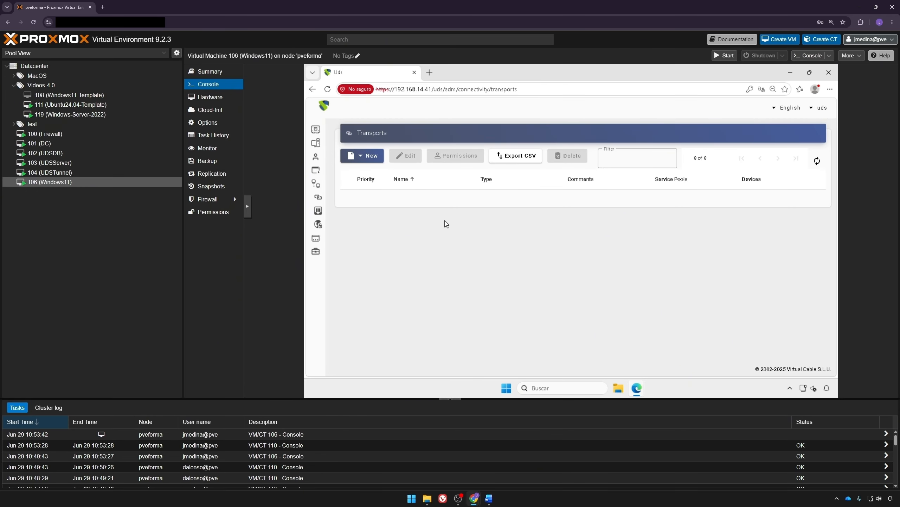
left_click(371, 160)
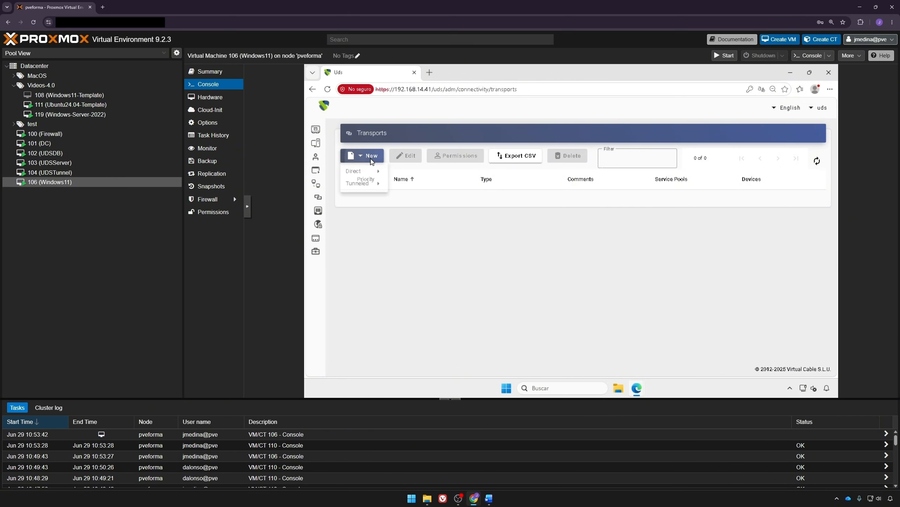
mouse_move(371, 174)
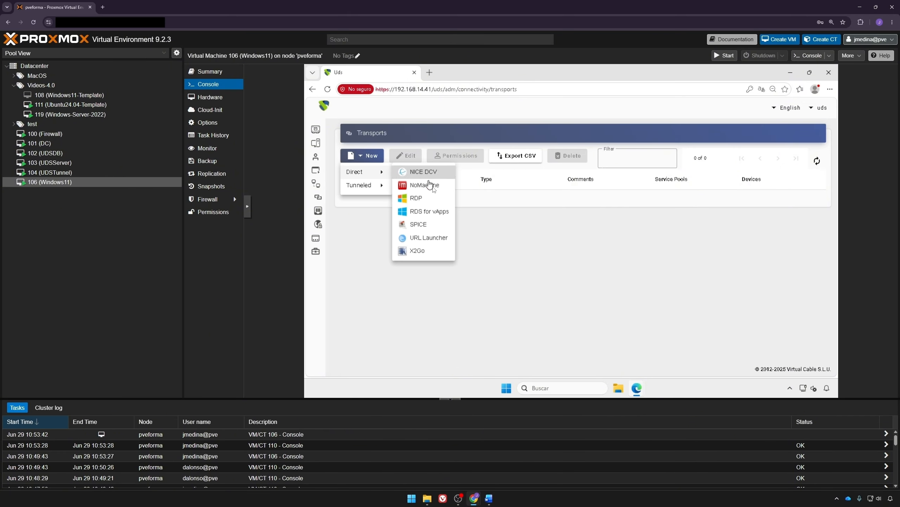
left_click(430, 200)
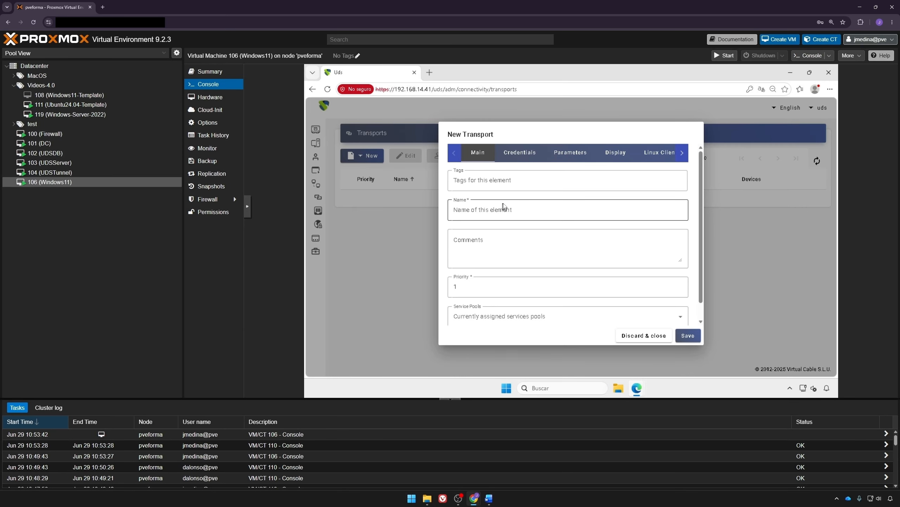
left_click(513, 207)
type("R")
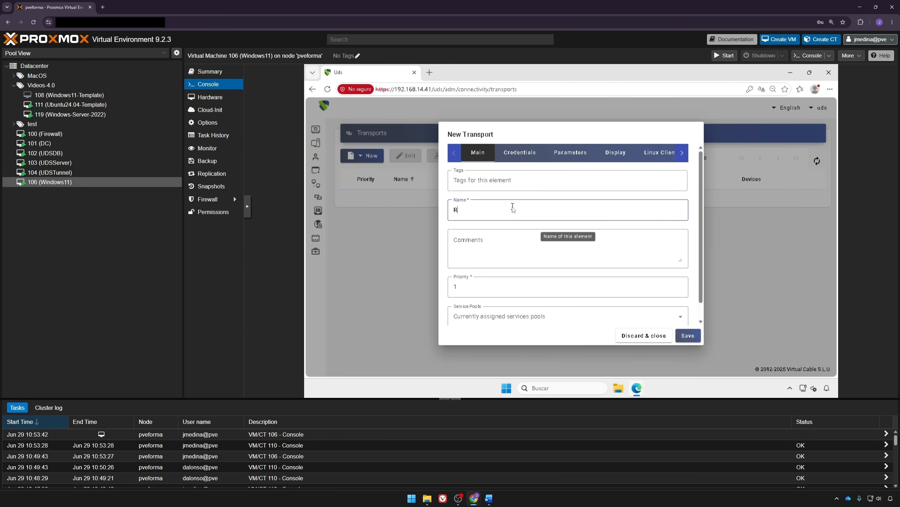
type("DP Transport")
Step: Set the fixed credential username and password and enable Without Domain
left_click(520, 157)
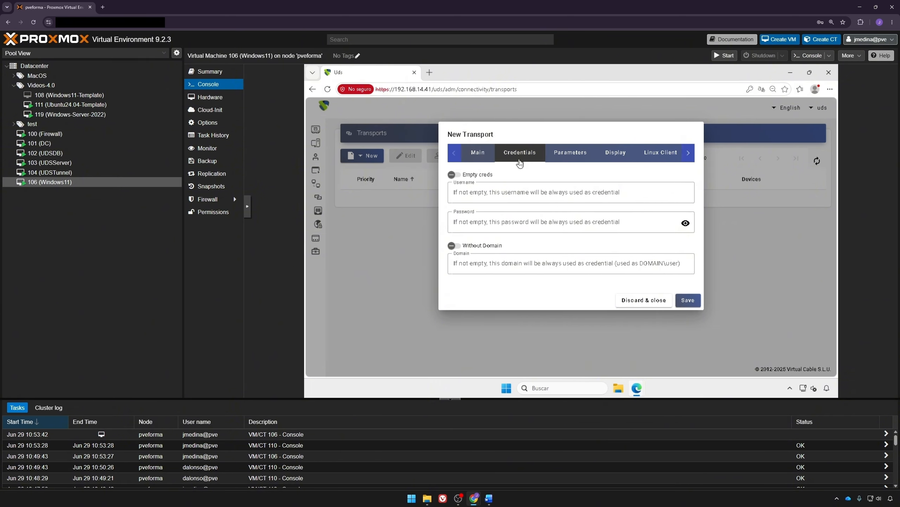
left_click(520, 195)
type("u")
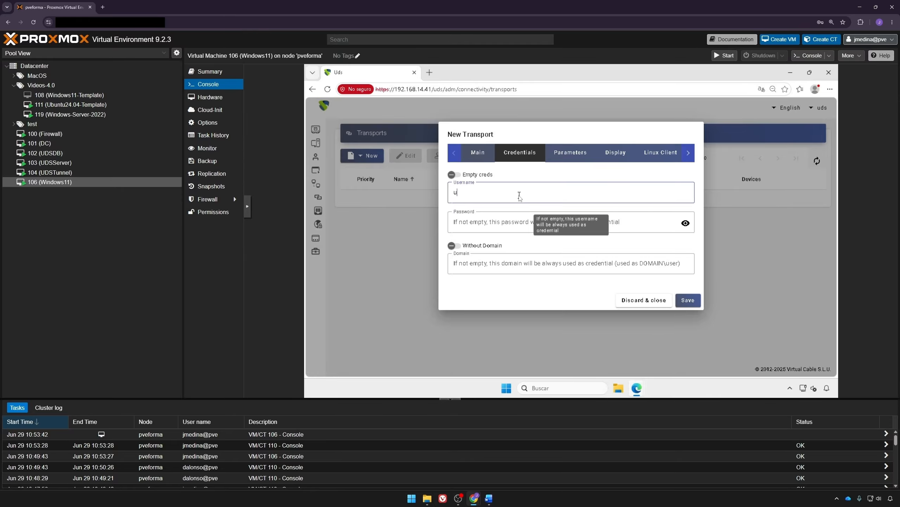
type("ds")
key("Tab")
type("uds")
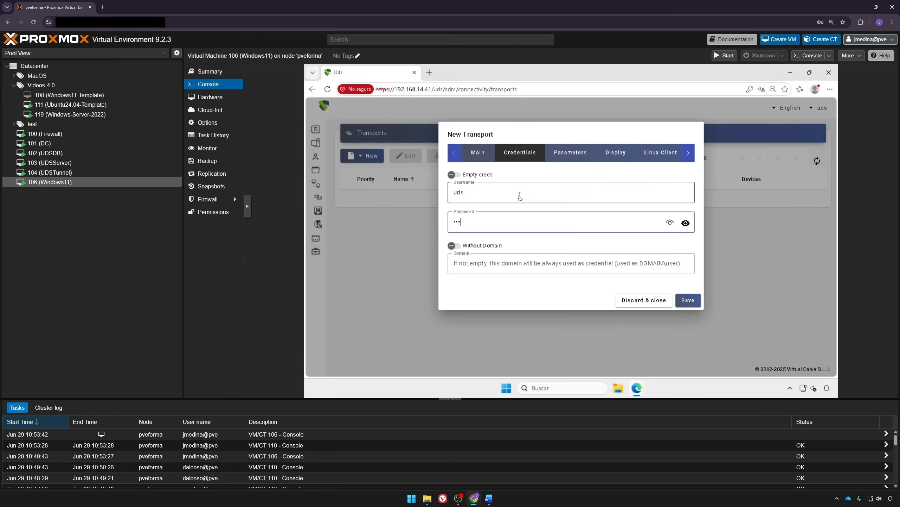
type("xxxxxxxxxx")
key("shift+Tab")
type("UDS")
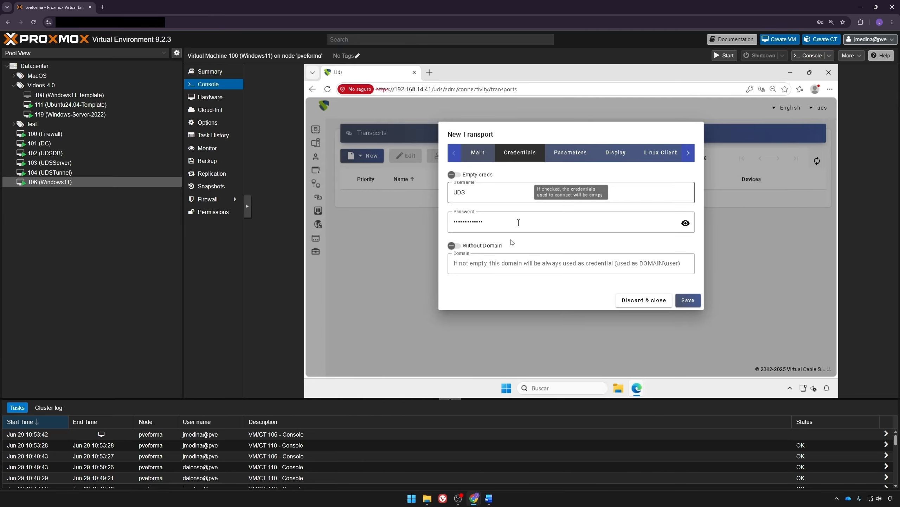
left_click(496, 249)
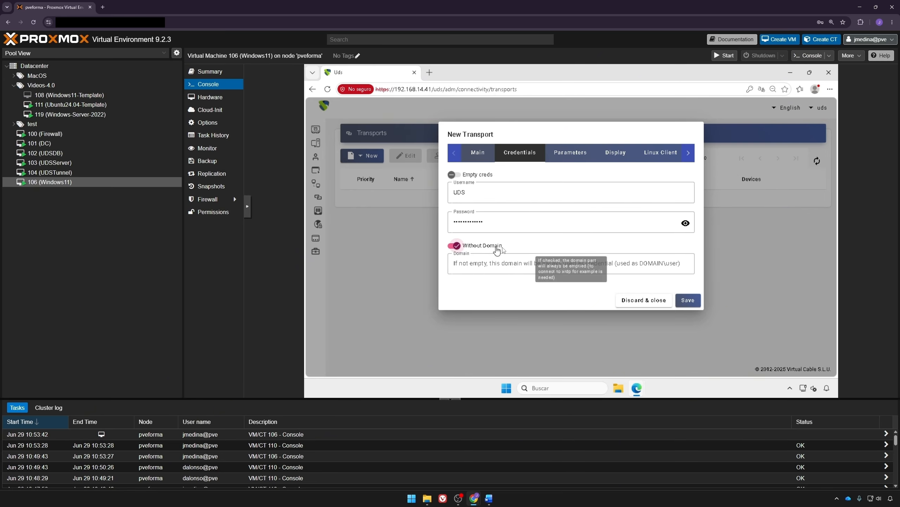
Step: Review the parameters, display, Linux, Windows and advanced tabs, then save the transport
left_click(568, 151)
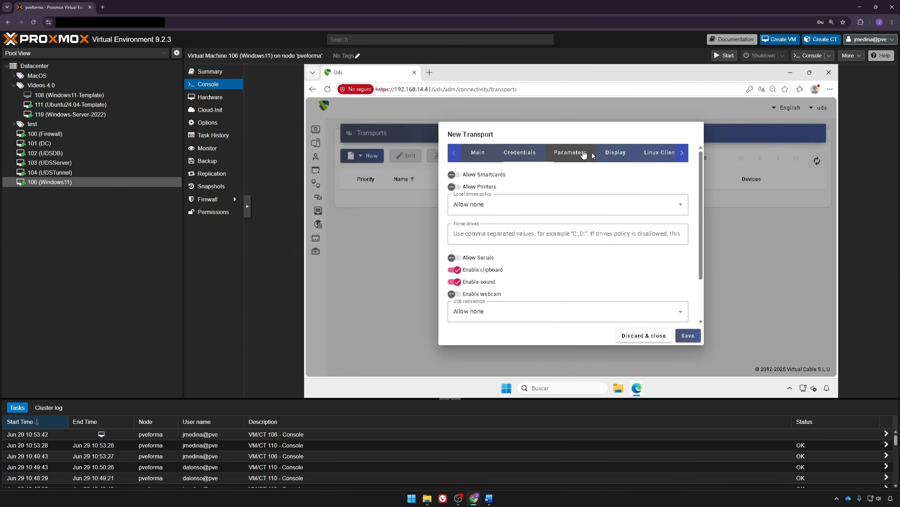
left_click(610, 155)
left_click(656, 153)
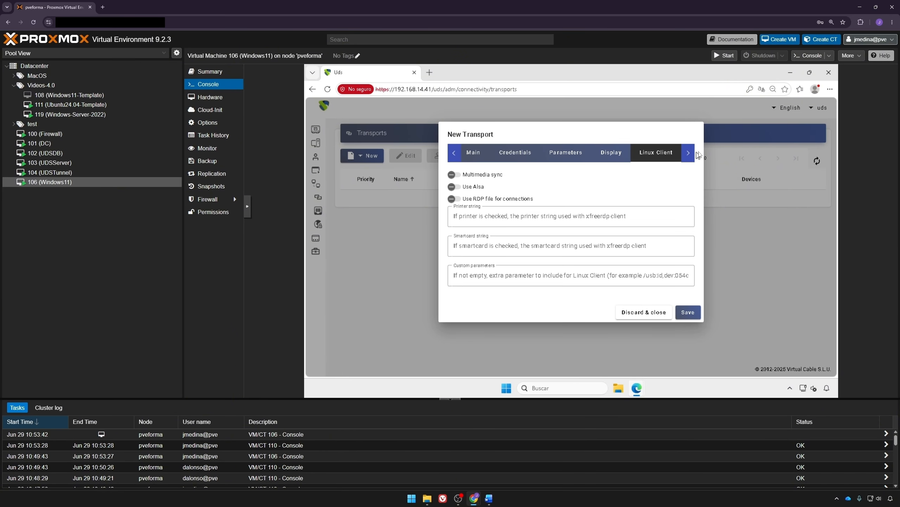
left_click(688, 152)
left_click(663, 153)
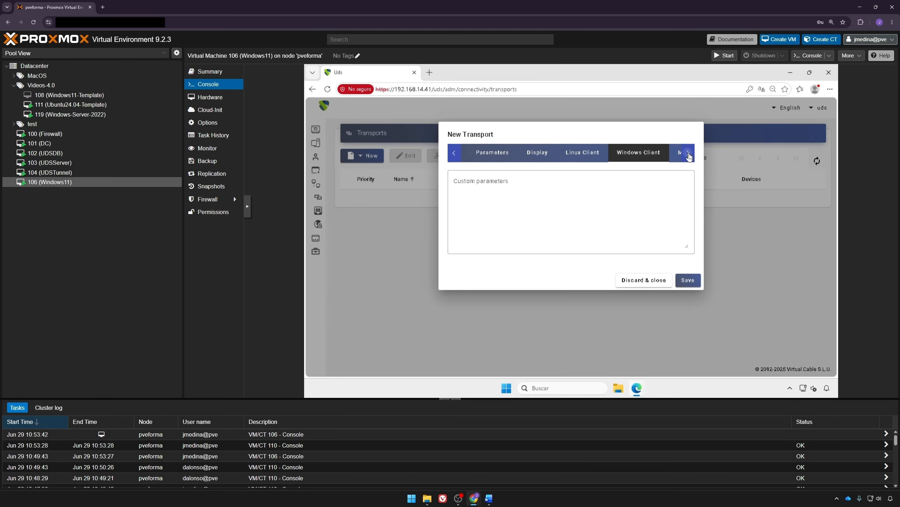
left_click(688, 154)
left_click(687, 153)
left_click(655, 154)
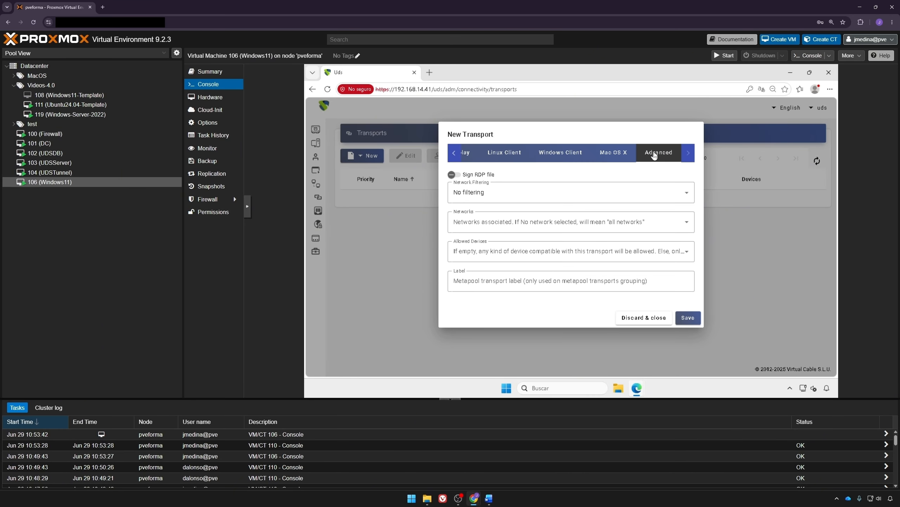
left_click(687, 317)
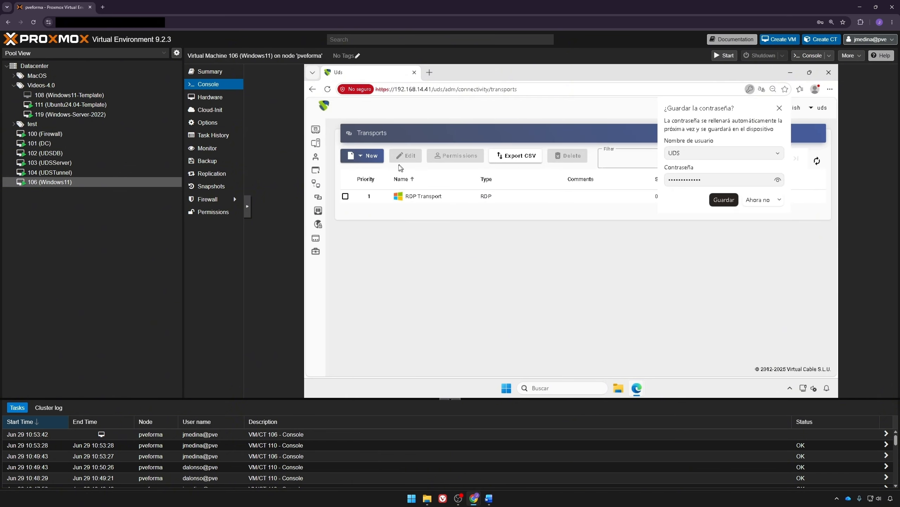
Step: Start a new tunneled HTML5 RDP transport named 'HTML5 Transport' with priority 2
left_click(375, 159)
mouse_move(376, 187)
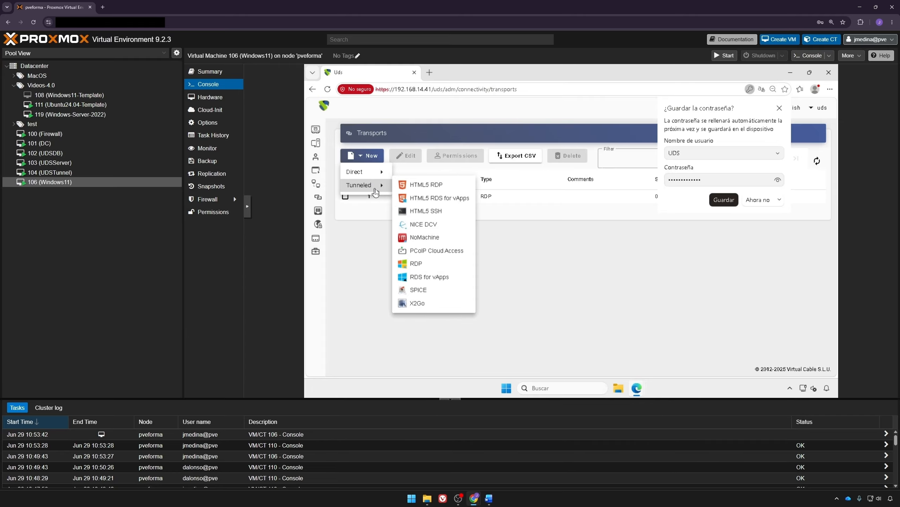
left_click(439, 186)
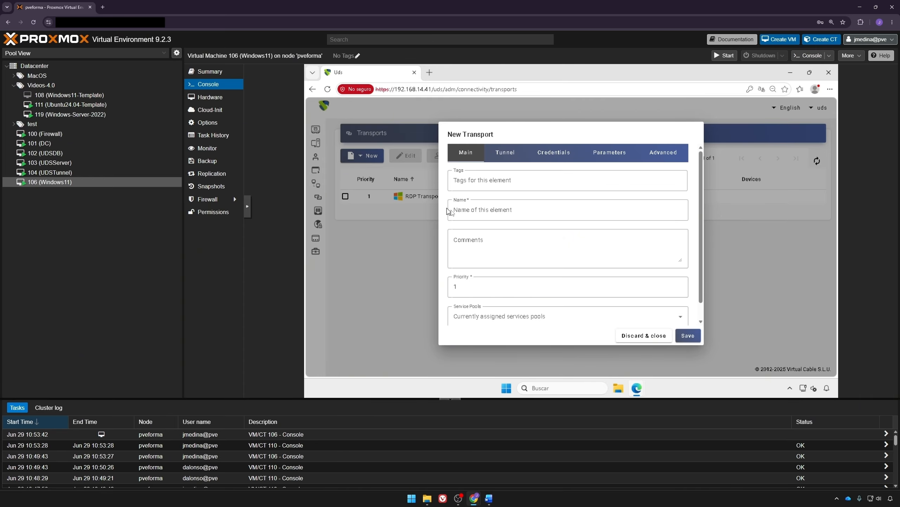
left_click(478, 212)
type("HTM")
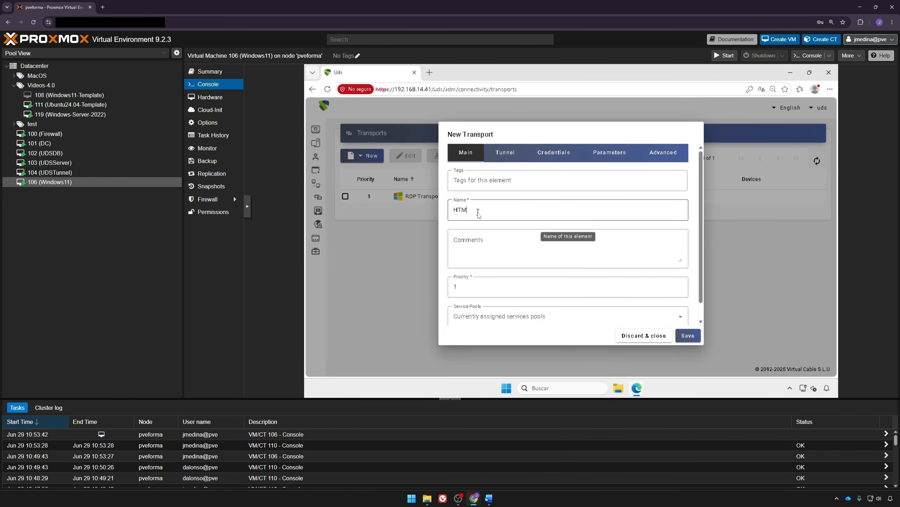
type("L5 Transport")
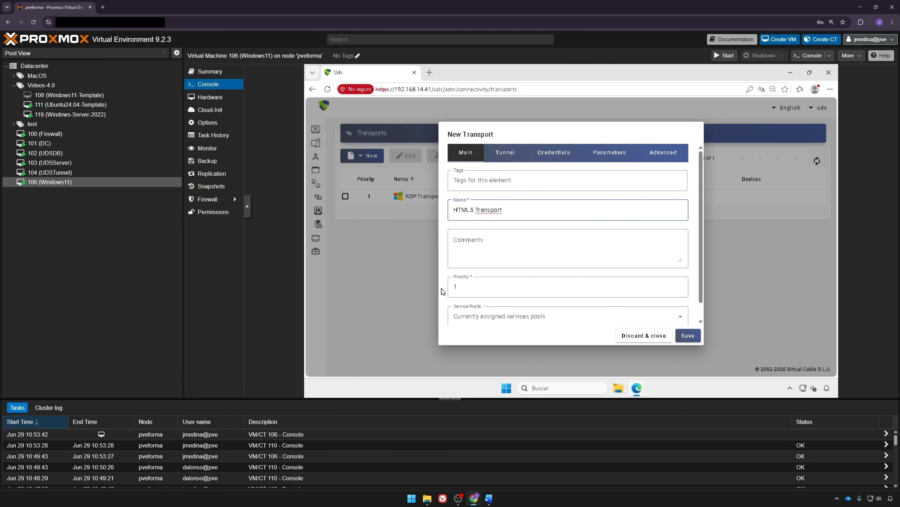
left_click(479, 290)
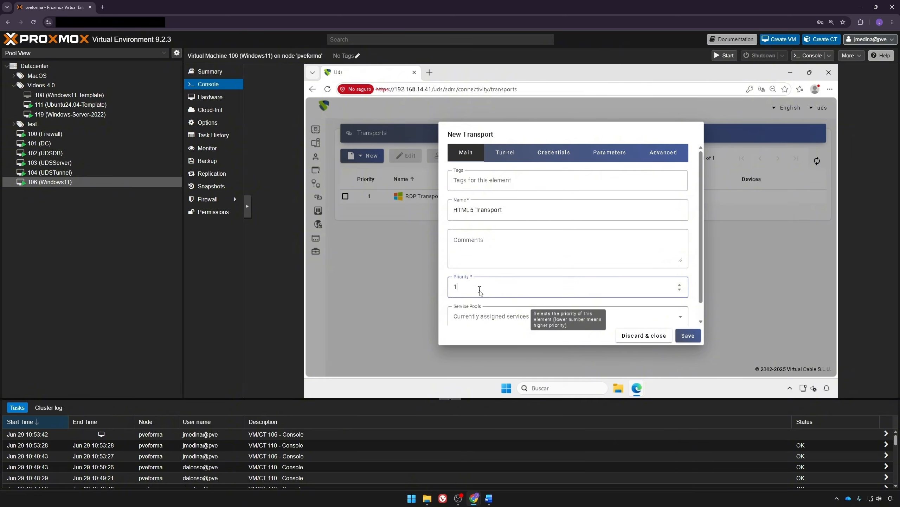
key("BackSpace")
type("2")
Step: Keep HTML5 Tunnel as the tunnel server and enter the fixed username and password
left_click(498, 152)
left_click(487, 180)
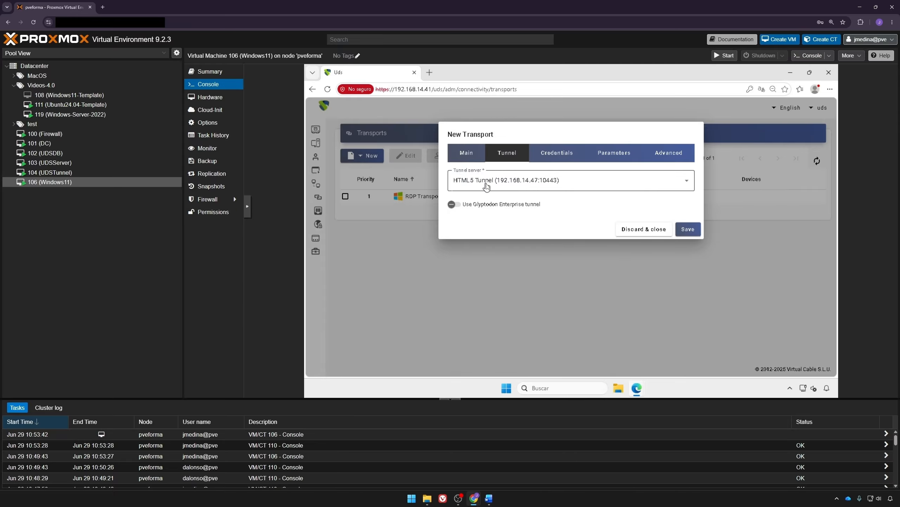
left_click(501, 229)
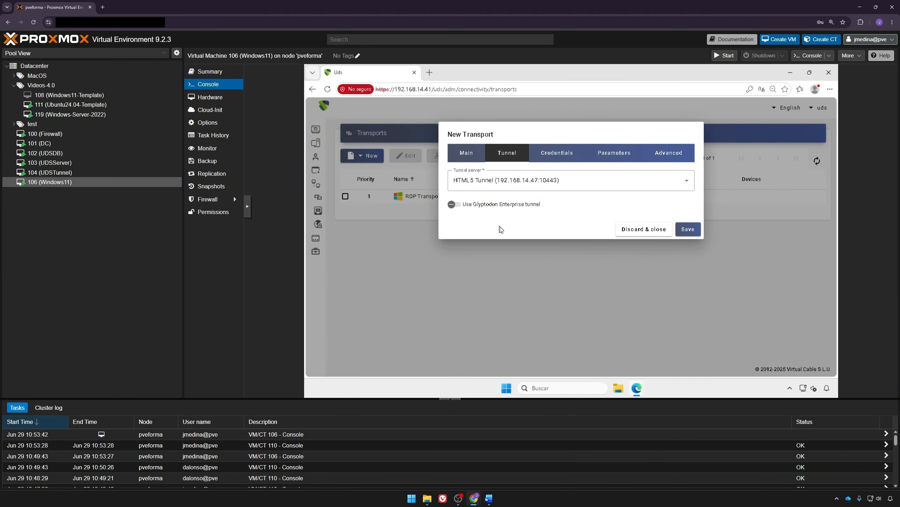
left_click(557, 153)
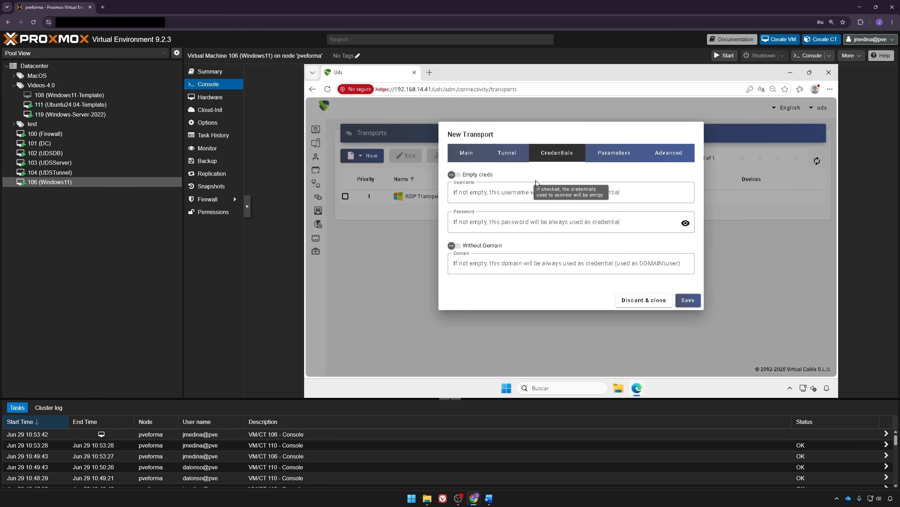
left_click(532, 189)
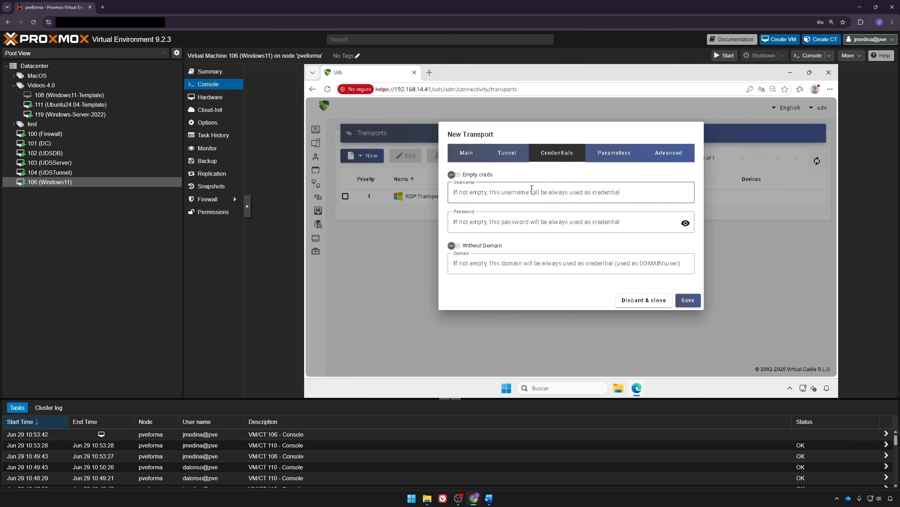
type("UDS")
key("Tab")
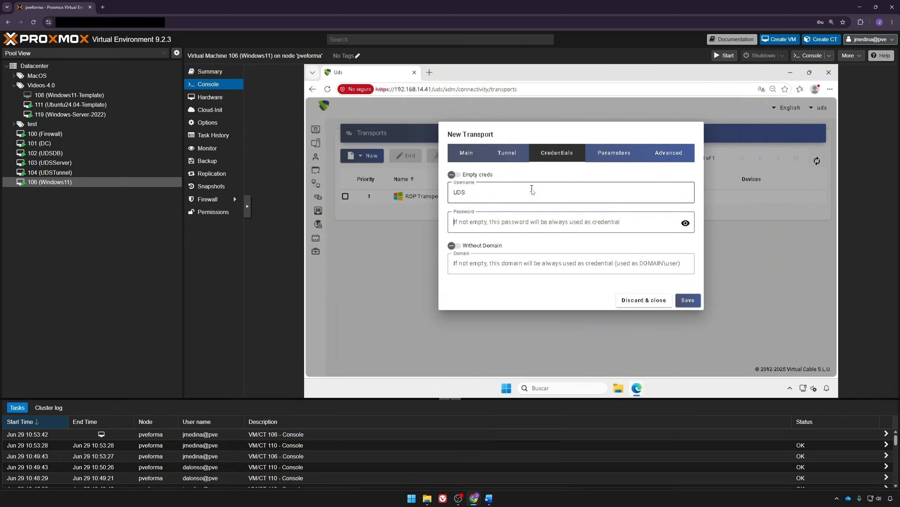
type("***********")
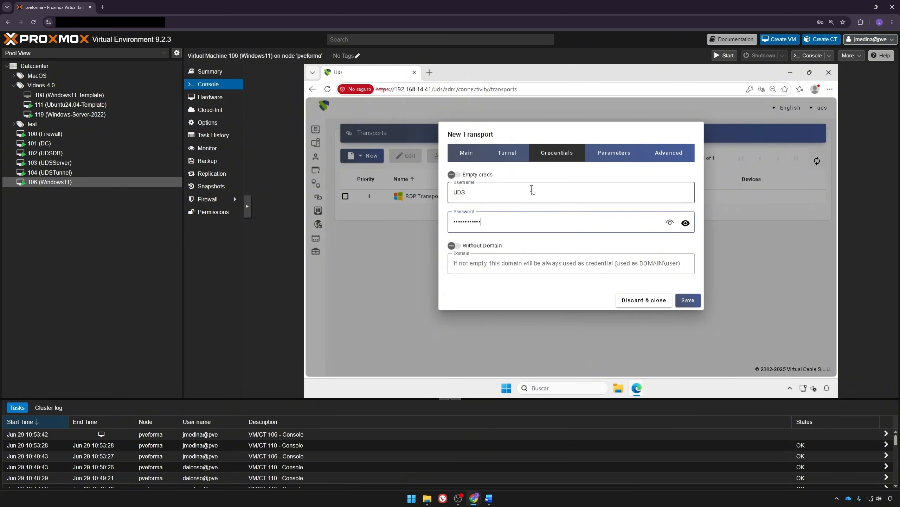
type("*")
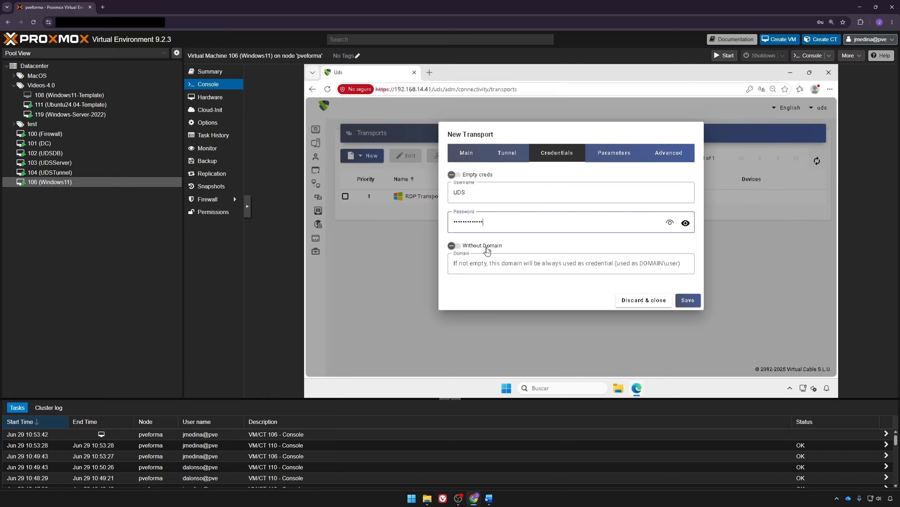
Step: Enable Without Domain, review the Parameters and Advanced settings, and save the transport
left_click(486, 248)
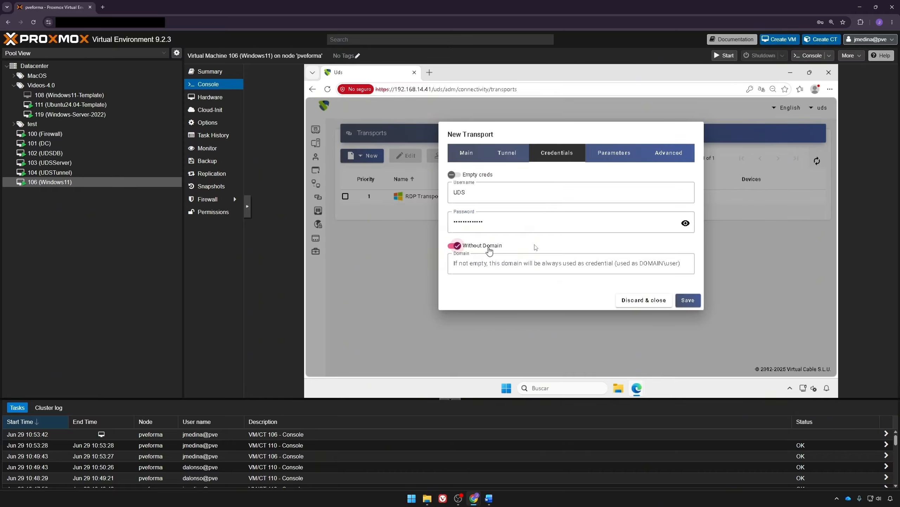
left_click(613, 152)
left_click(648, 154)
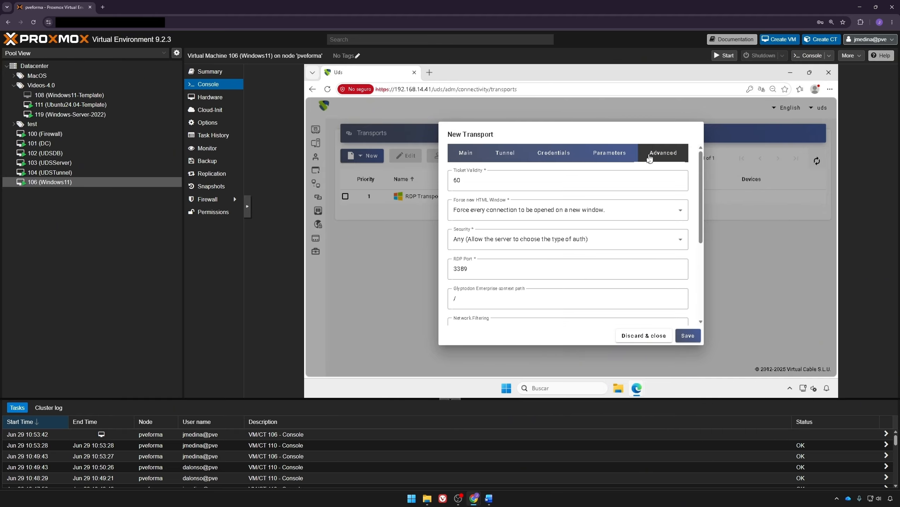
left_click(687, 337)
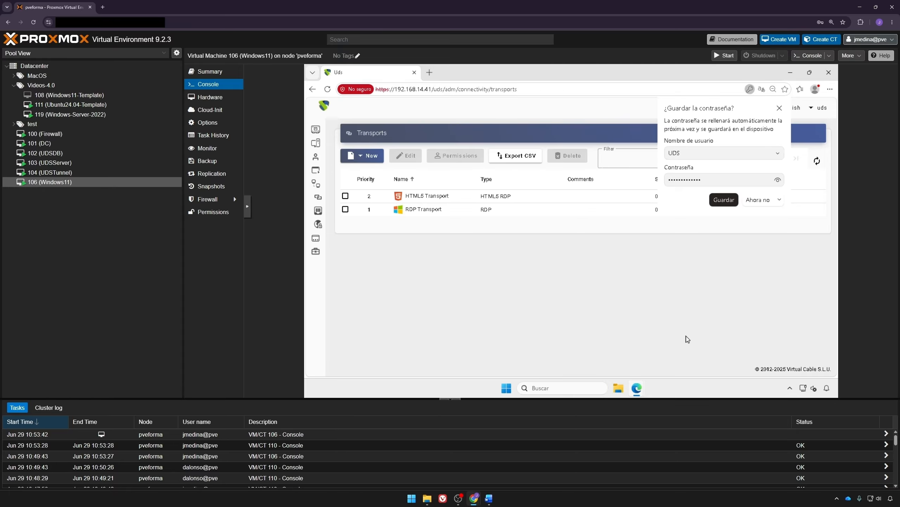
Step: Start a new service pool named 'Windows 11 clones'
mouse_move(337, 236)
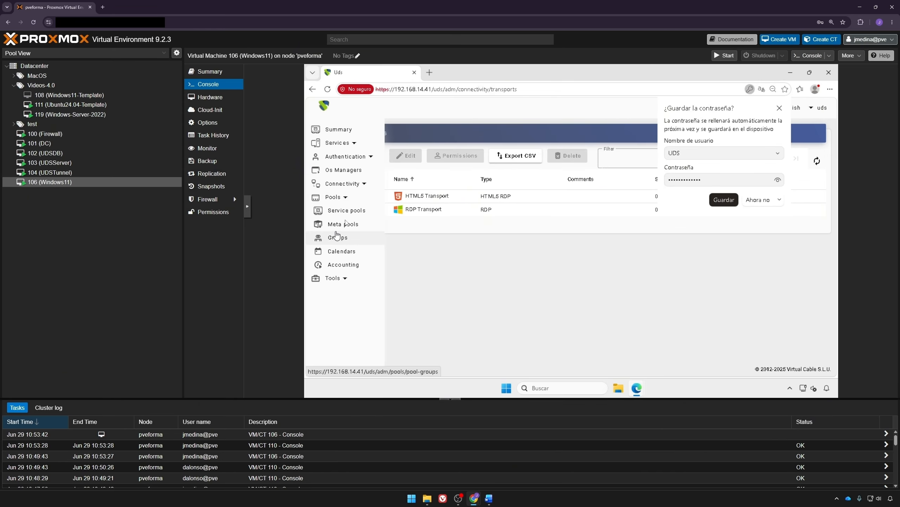
left_click(345, 210)
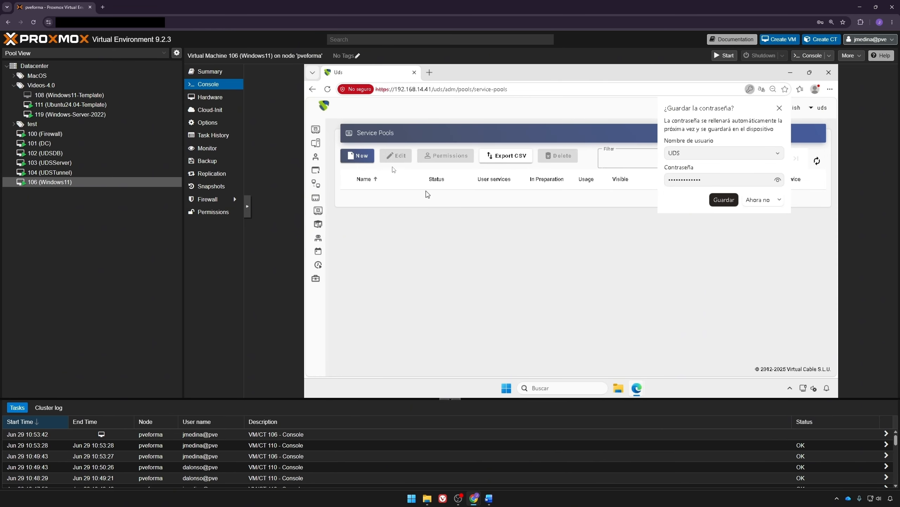
left_click(371, 160)
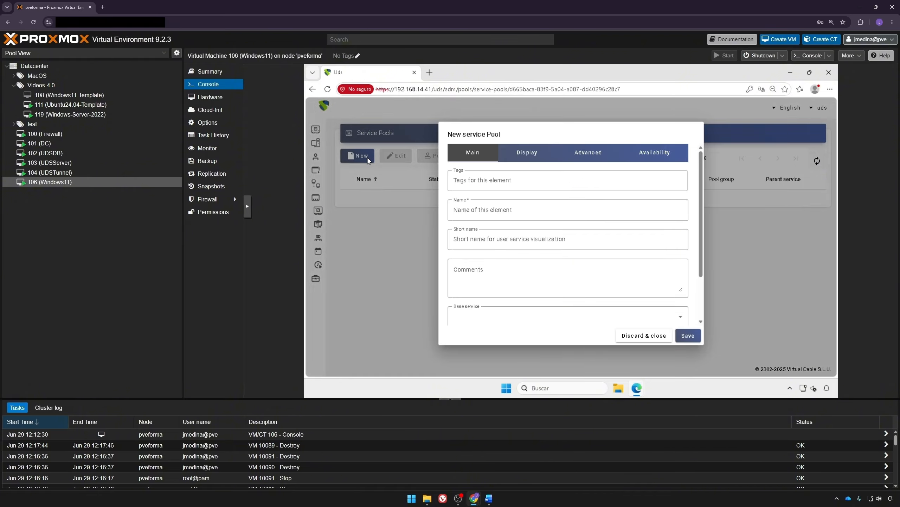
left_click(498, 209)
type("Wind")
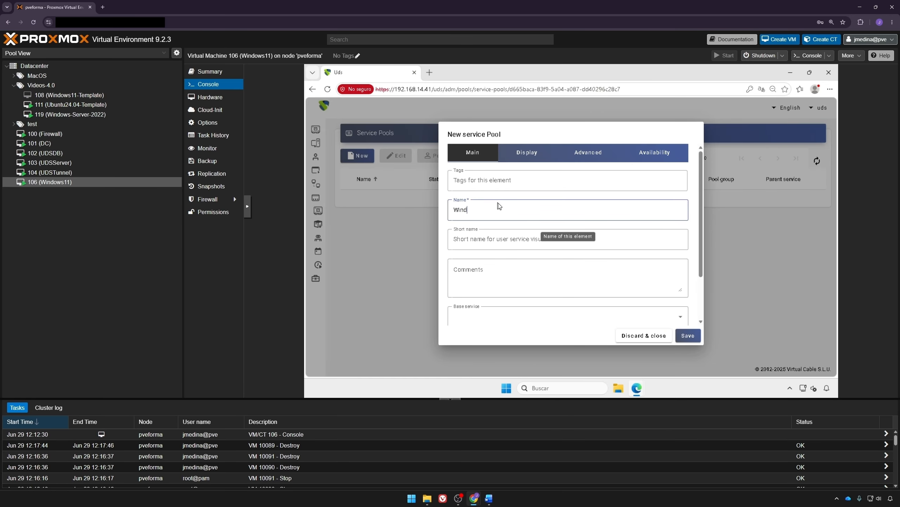
type("ows 11 clones")
Step: Base the pool on the Windows 11 Clones service with the Windows OS manager
scroll(499, 205, "down", 2)
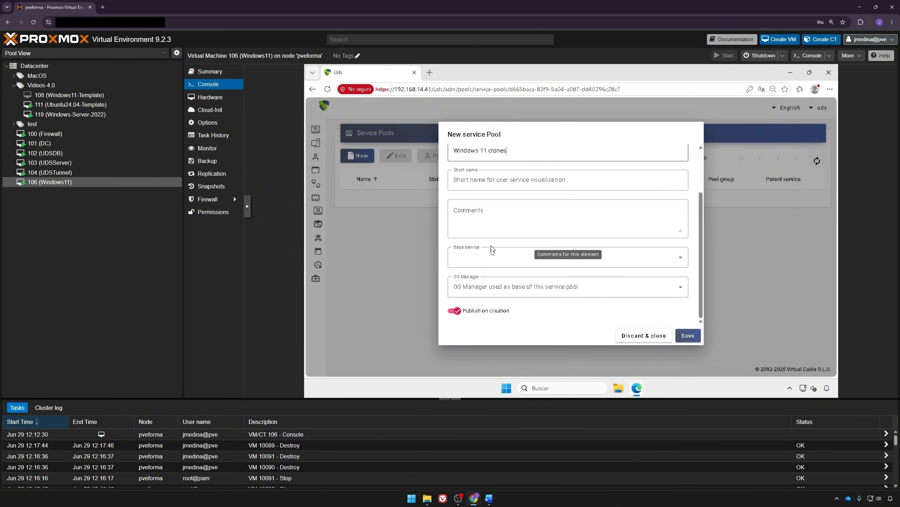
left_click(496, 257)
left_click(503, 302)
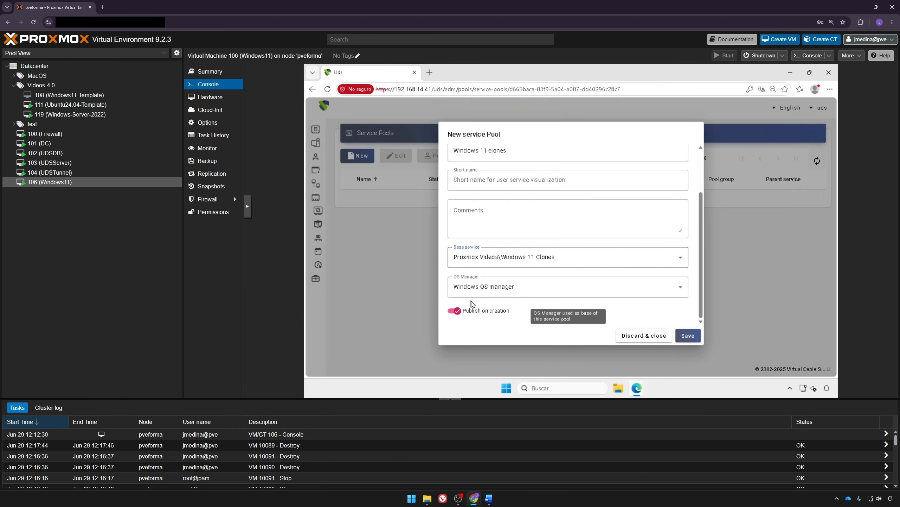
left_click(511, 287)
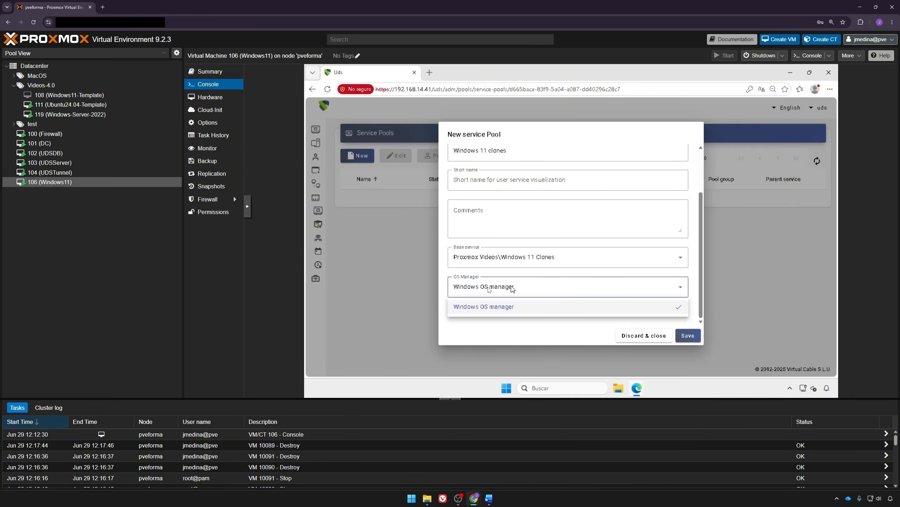
left_click(480, 332)
Step: Set 2 cached services and a maximum of 5 services, then save the pool
scroll(531, 212, "up", 2)
left_click(531, 154)
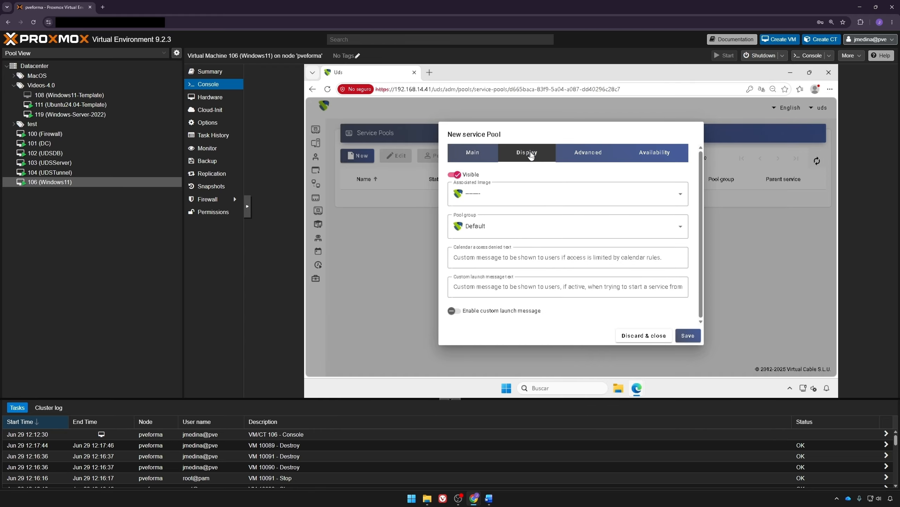
left_click(578, 154)
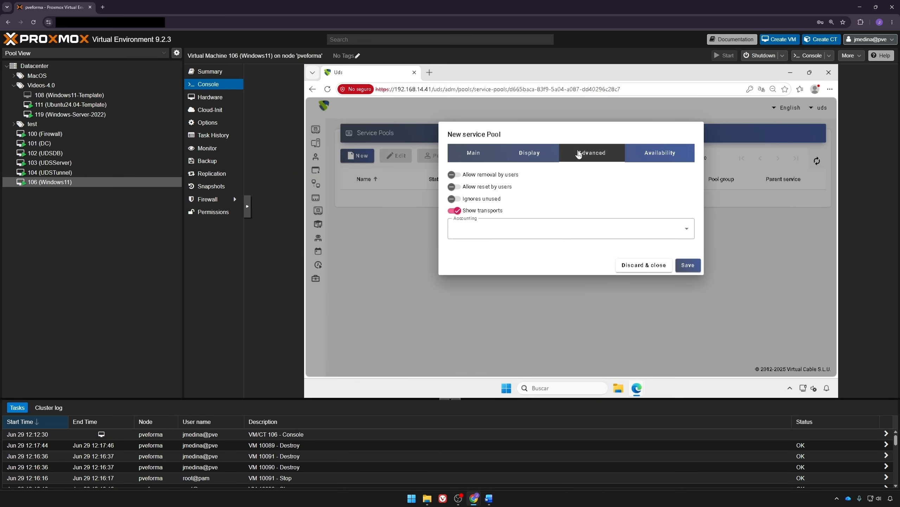
left_click(638, 158)
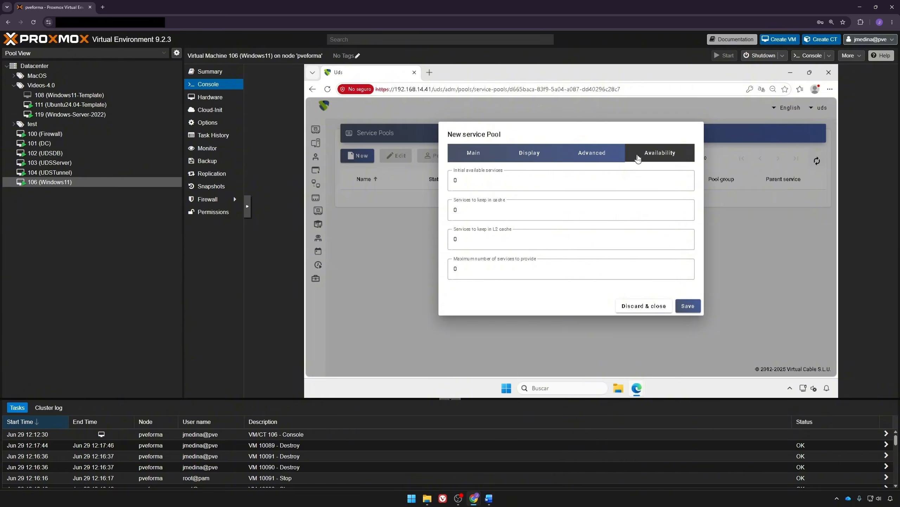
double_click(547, 209)
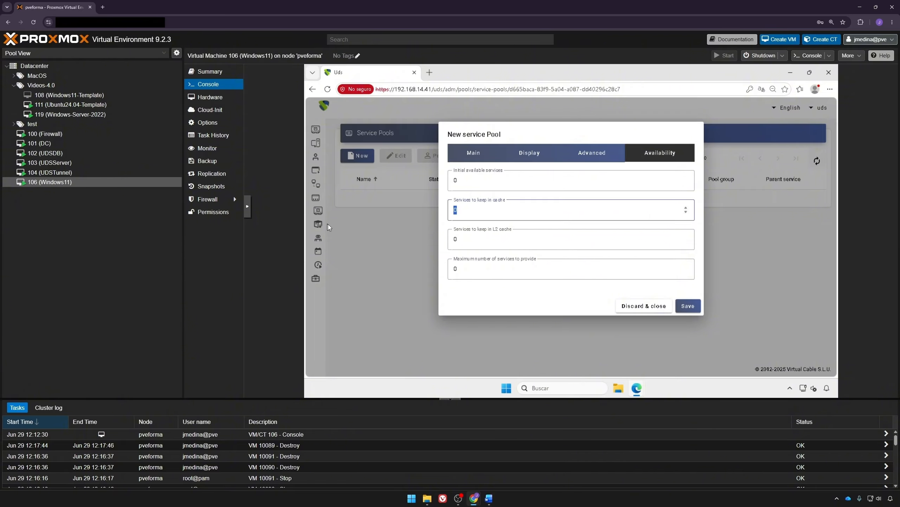
type("2")
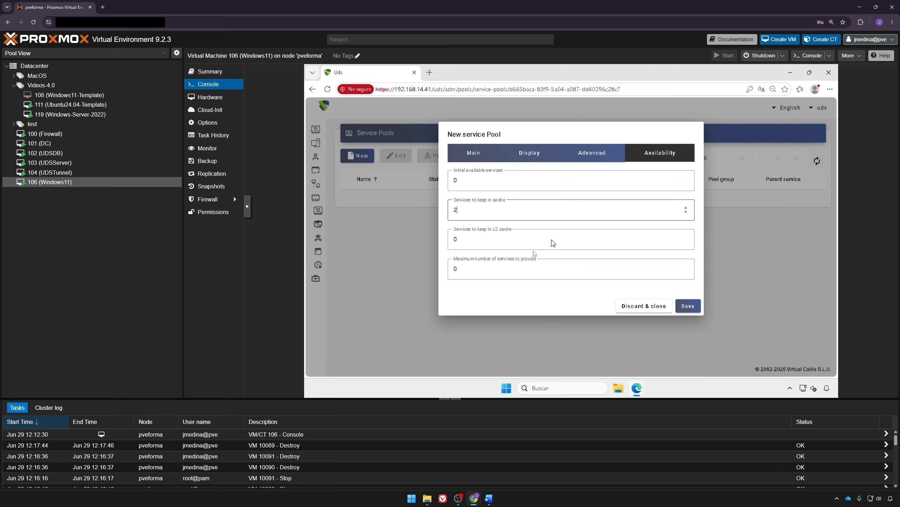
double_click(503, 271)
type("5")
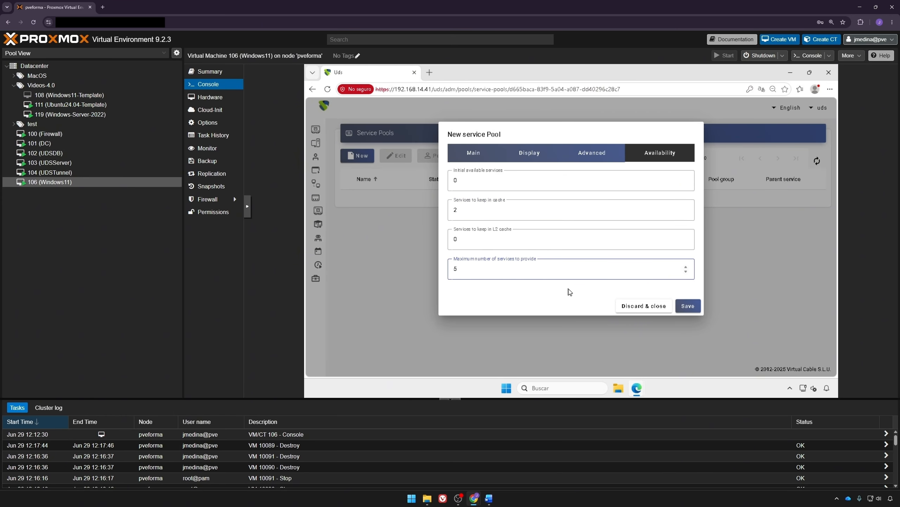
left_click(688, 306)
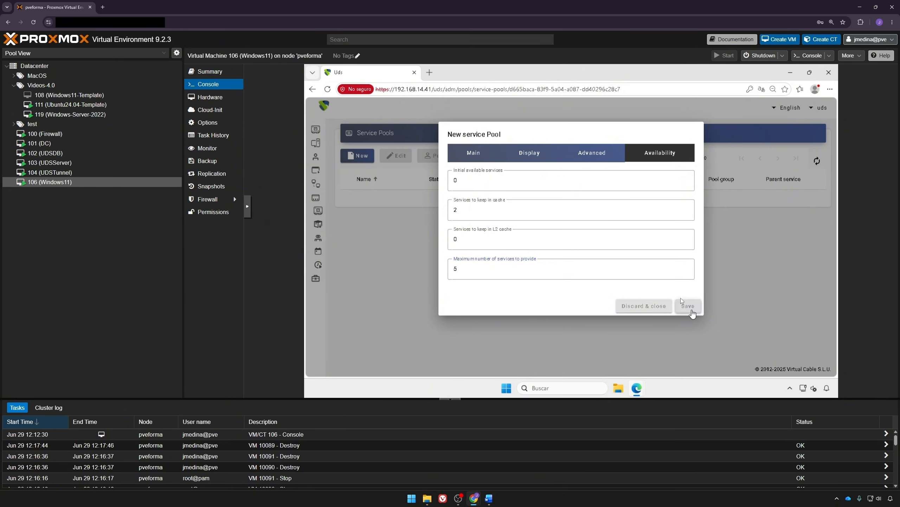
Step: Open the Windows 11 clones pool and refresh its publication status
double_click(444, 205)
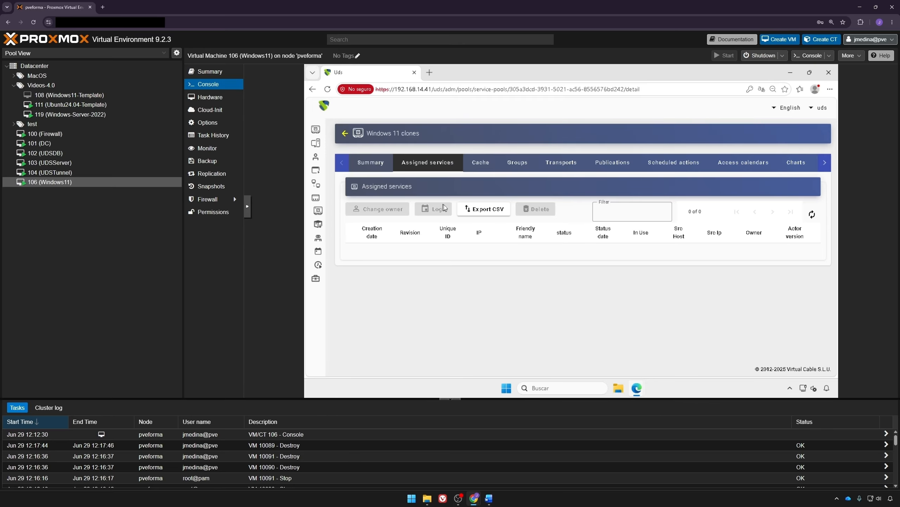
left_click(615, 162)
left_click(813, 215)
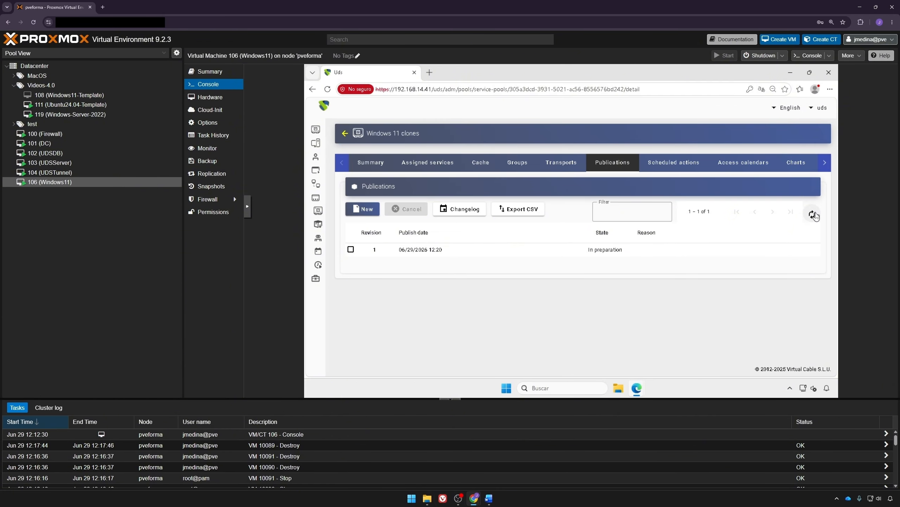
Step: Add the admins group from the interna authenticator to the pool
left_click(514, 163)
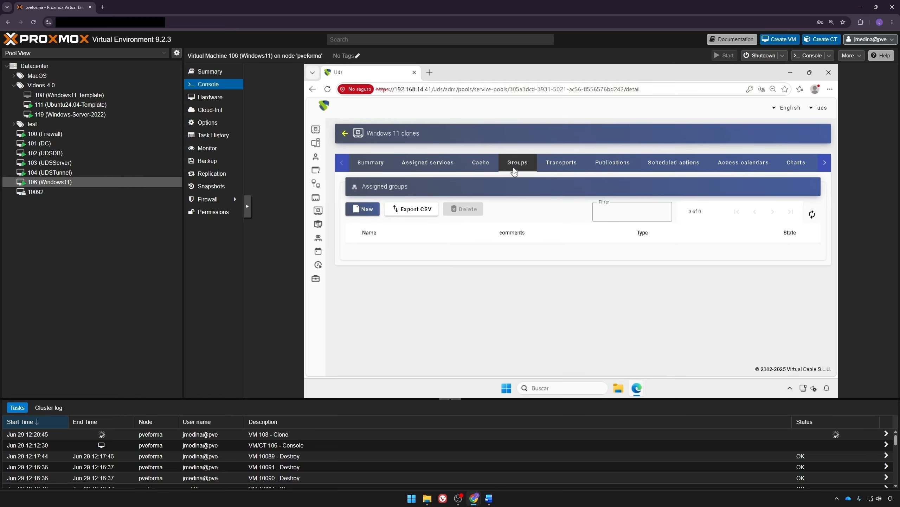
left_click(371, 213)
left_click(535, 176)
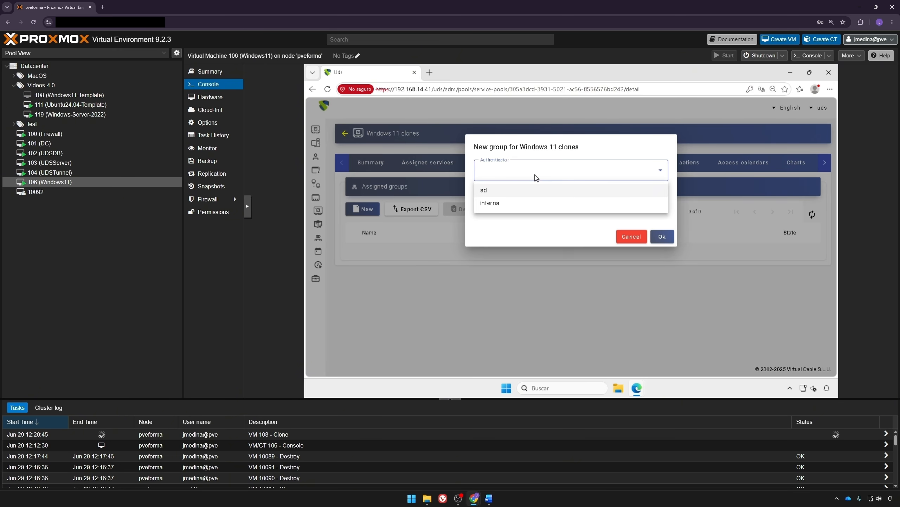
left_click(510, 207)
left_click(511, 207)
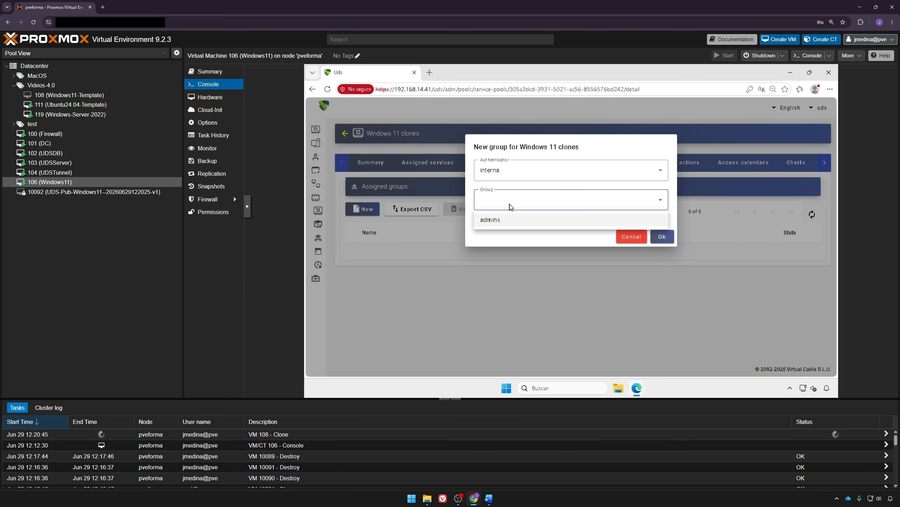
left_click(505, 222)
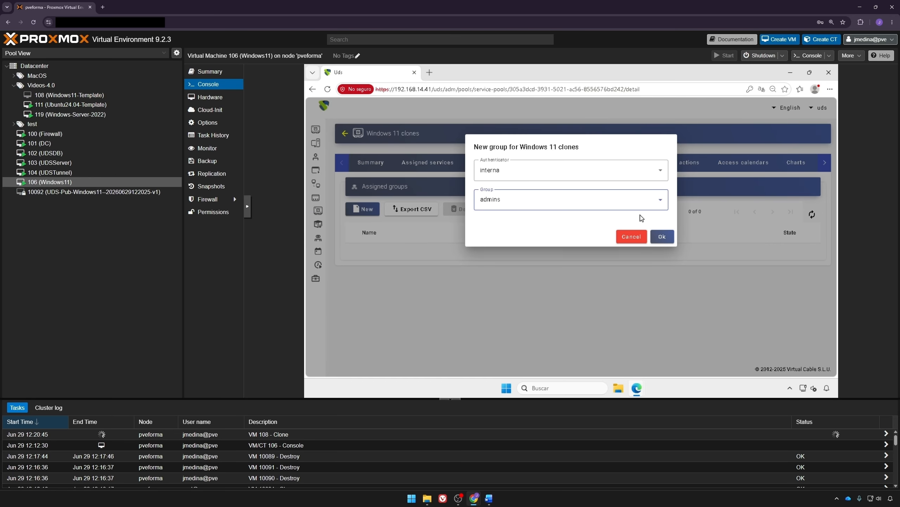
left_click(662, 236)
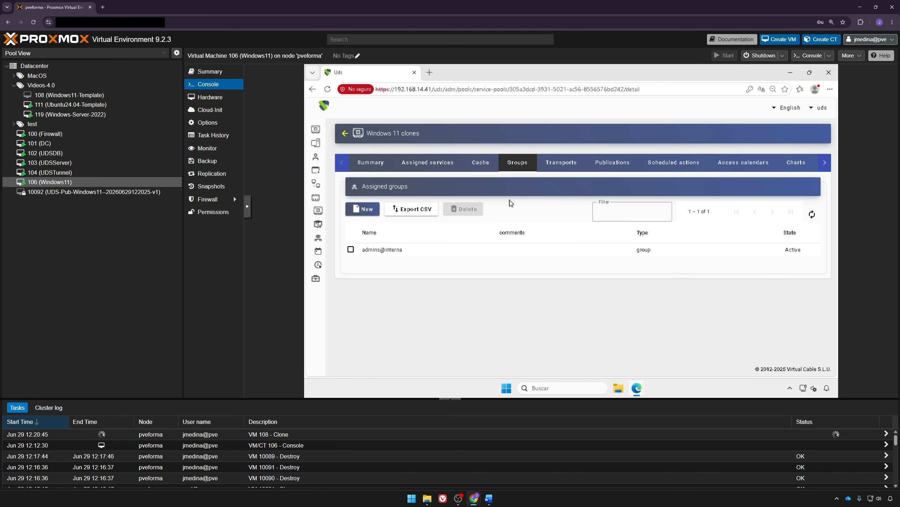
Step: Assign RDP Transport and HTML5 Transport to the Windows 11 clones pool
left_click(565, 169)
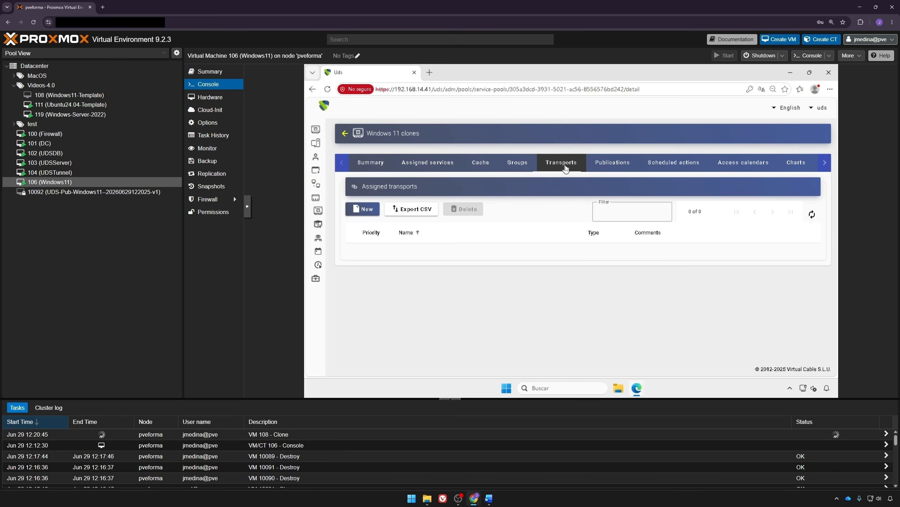
left_click(362, 209)
left_click(496, 172)
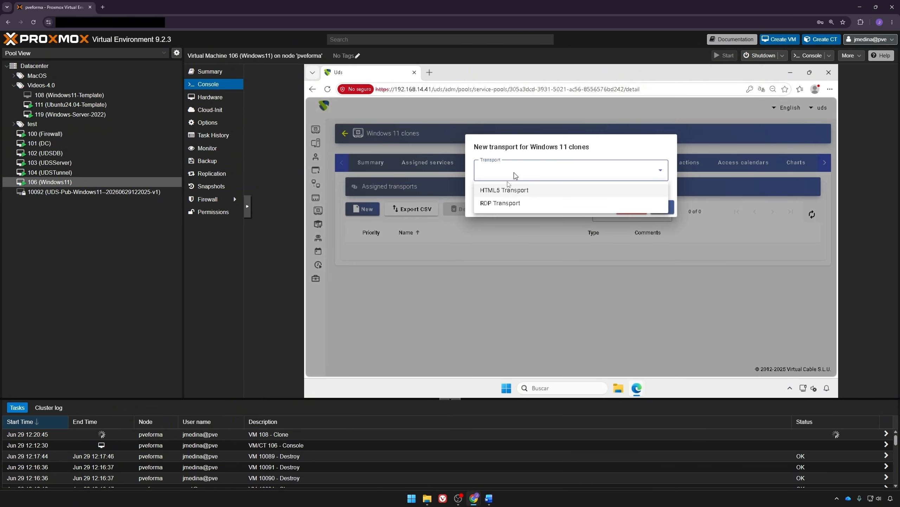
left_click(502, 208)
left_click(663, 207)
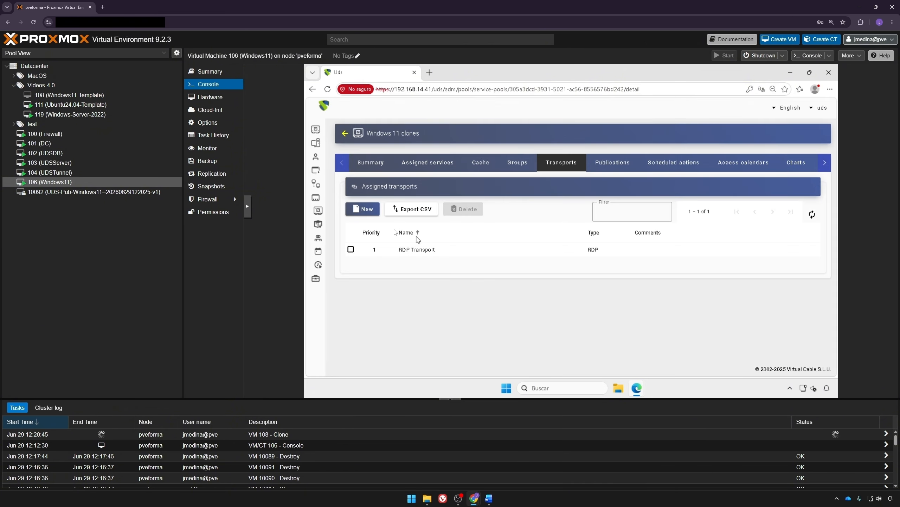
left_click(363, 209)
left_click(509, 177)
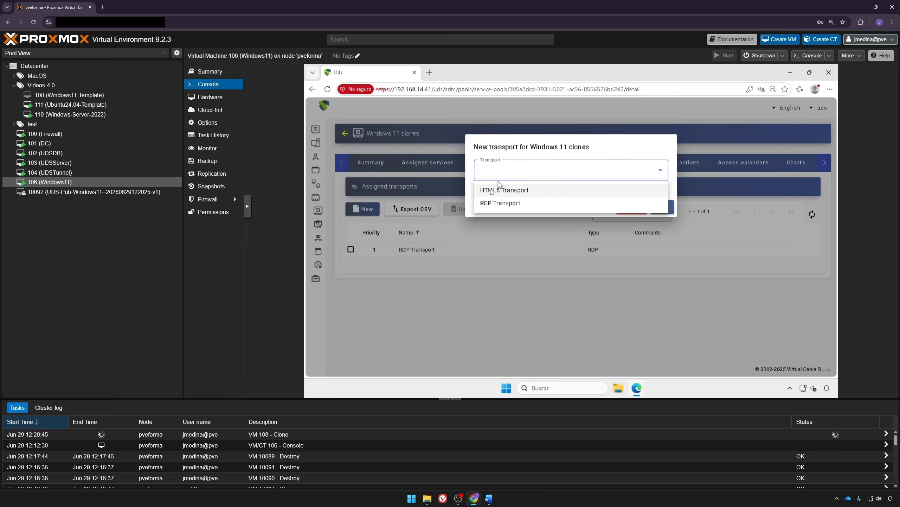
left_click(492, 189)
left_click(662, 207)
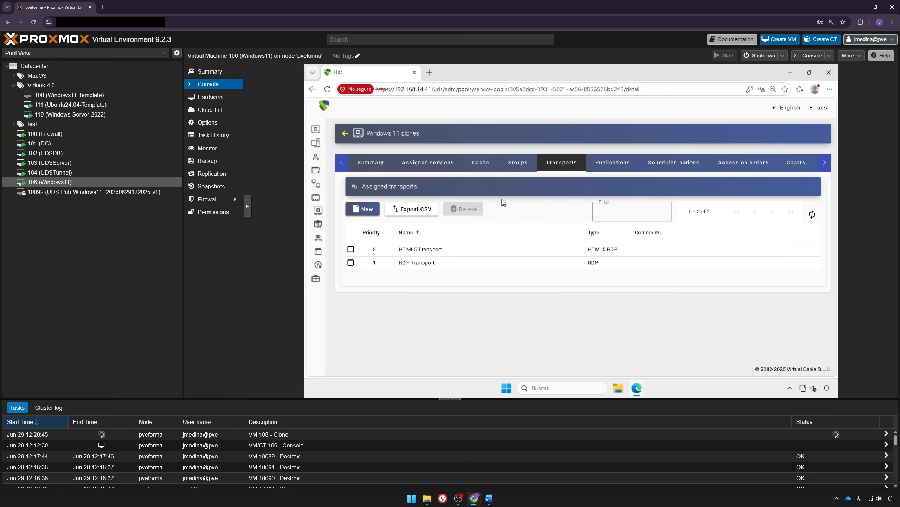
Step: Refresh the pool's publications until the first publication shows Valid
left_click(608, 162)
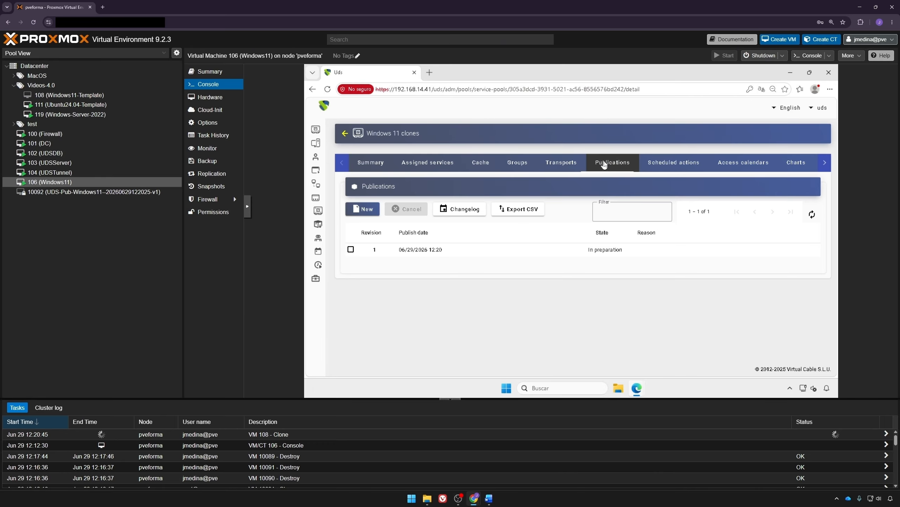
left_click(809, 215)
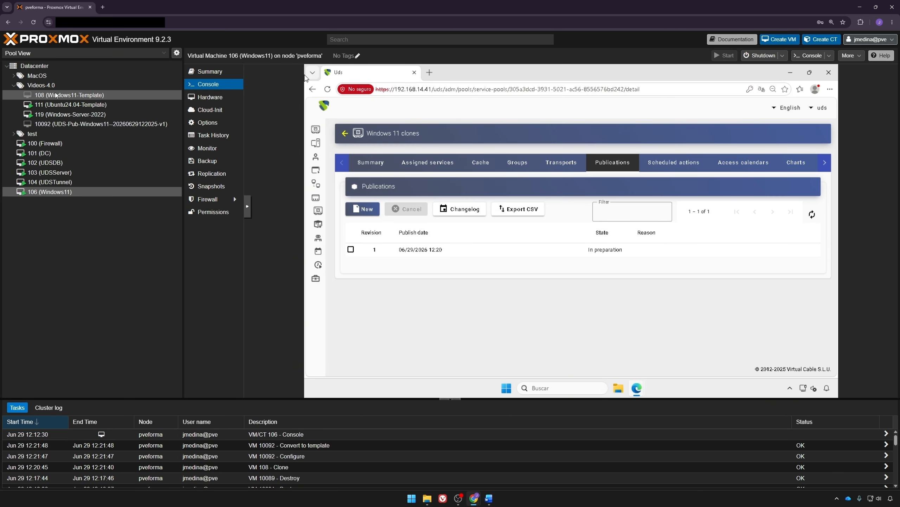
left_click(813, 217)
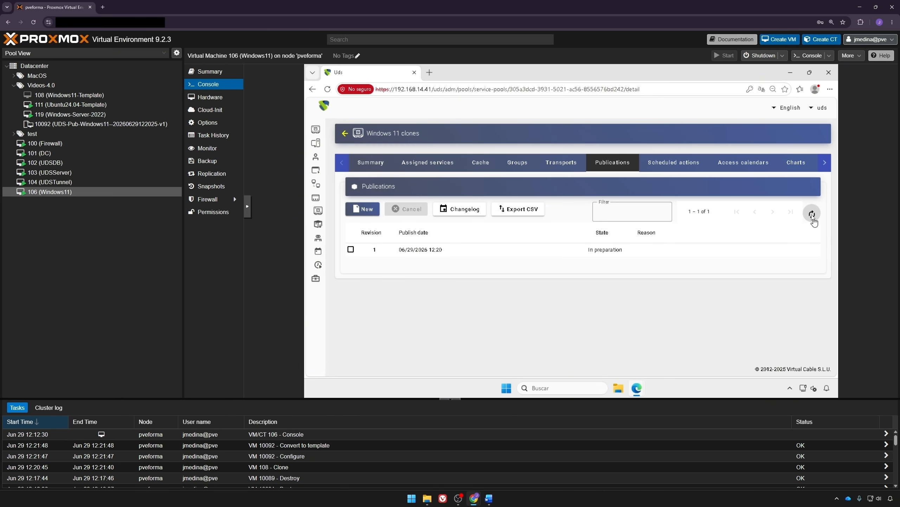
left_click(813, 217)
Step: Refresh the Cache tab until Windows11-000 and Windows11-001 both show Valid with IPs
left_click(481, 162)
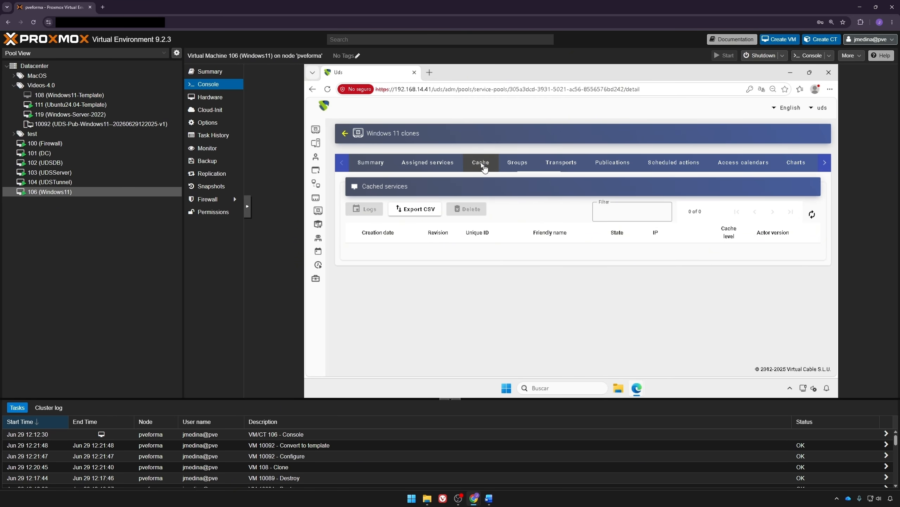
left_click(812, 214)
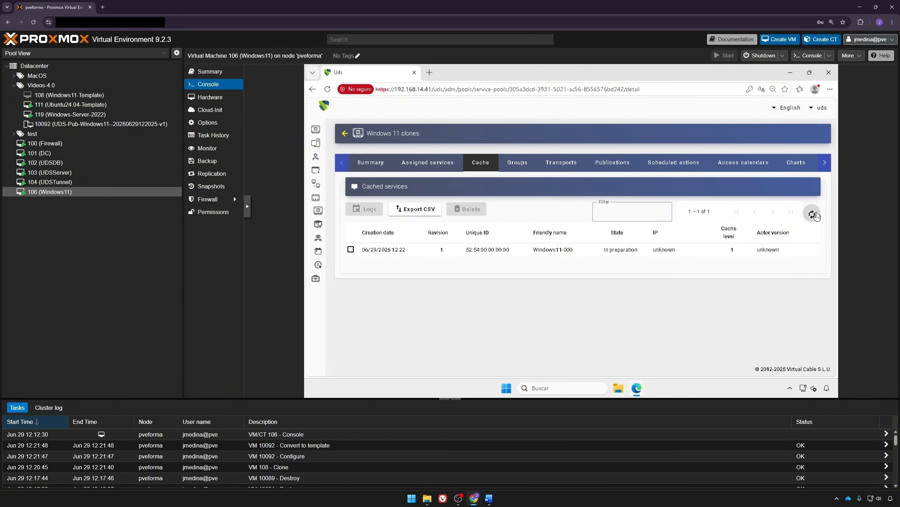
left_click(811, 215)
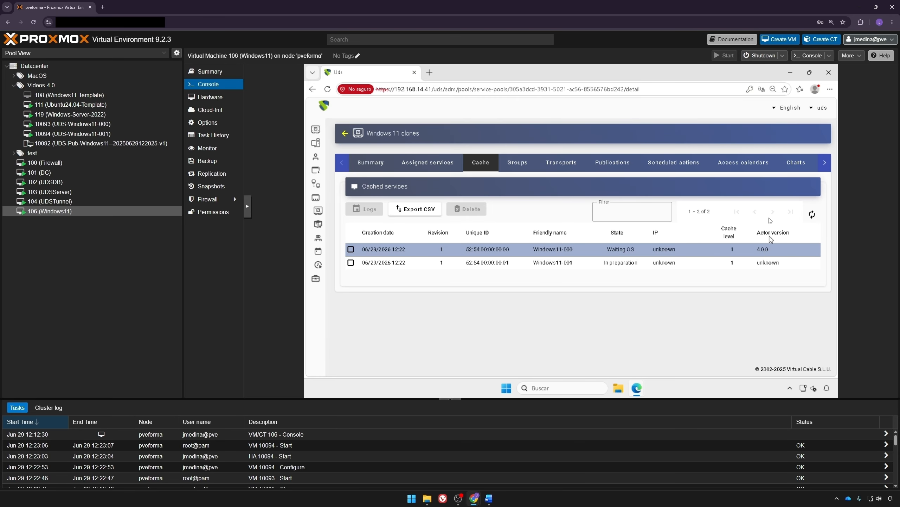
left_click(812, 214)
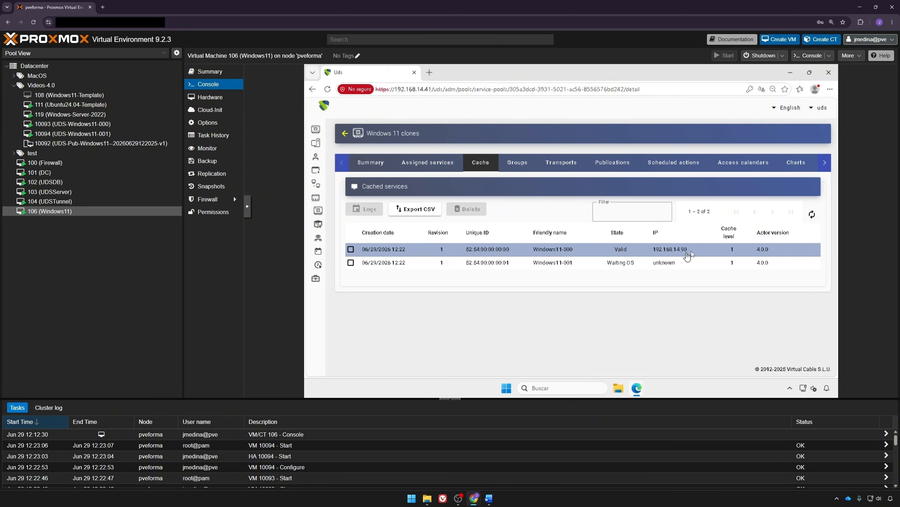
left_click(812, 215)
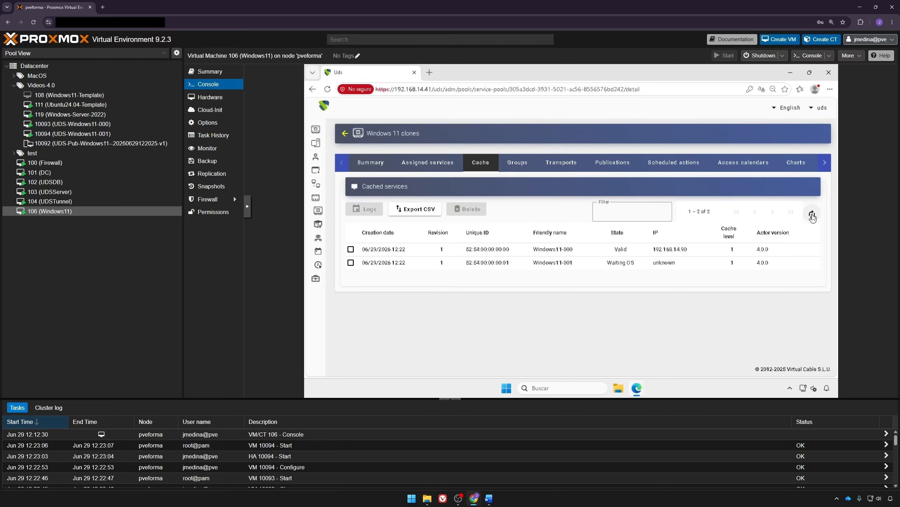
left_click(812, 215)
left_click(812, 215)
left_click(811, 215)
left_click(813, 216)
left_click(813, 215)
Step: Log out of administration, sign in as a regular user, and open the Windows 11 clones connections
left_click(819, 107)
left_click(810, 145)
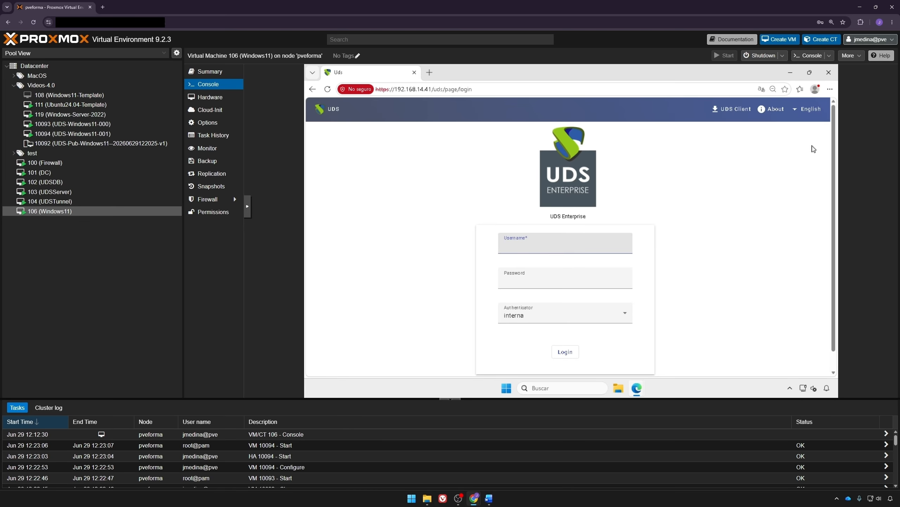
type("udsa")
key("Tab")
type("udsa")
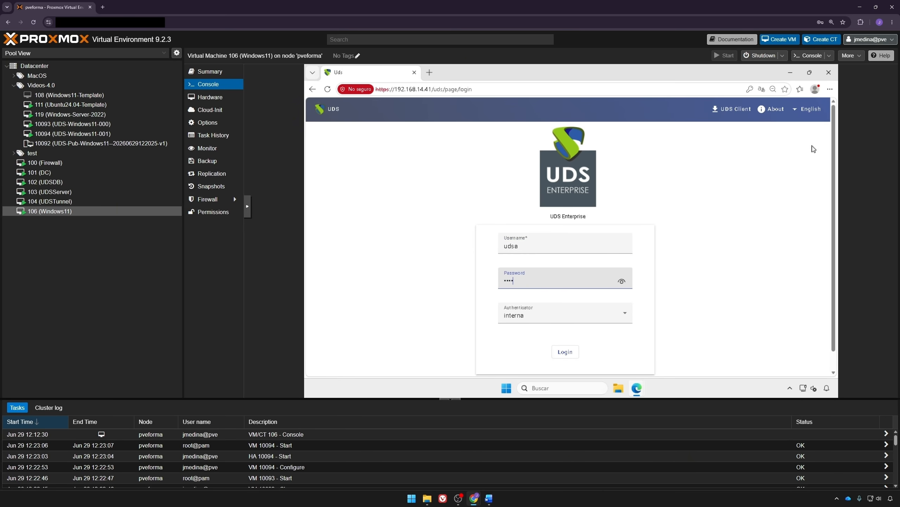
left_click(565, 351)
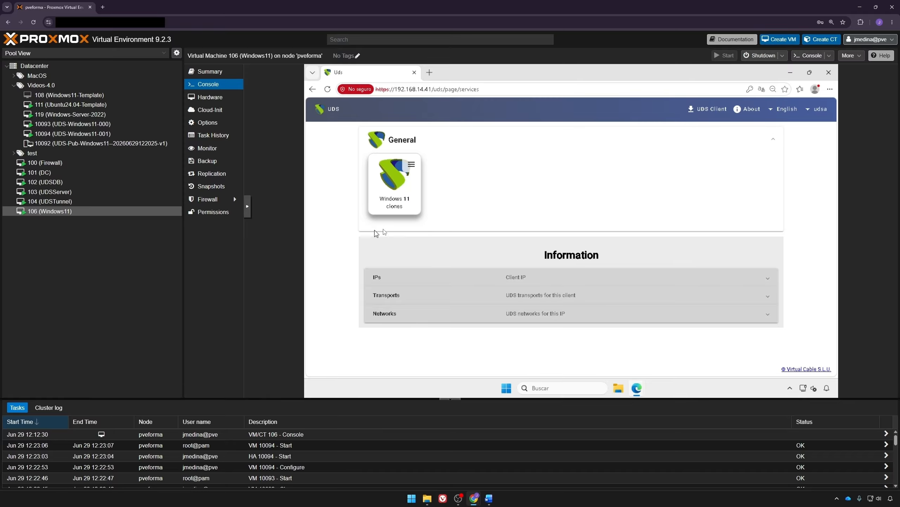
left_click(411, 165)
mouse_move(456, 187)
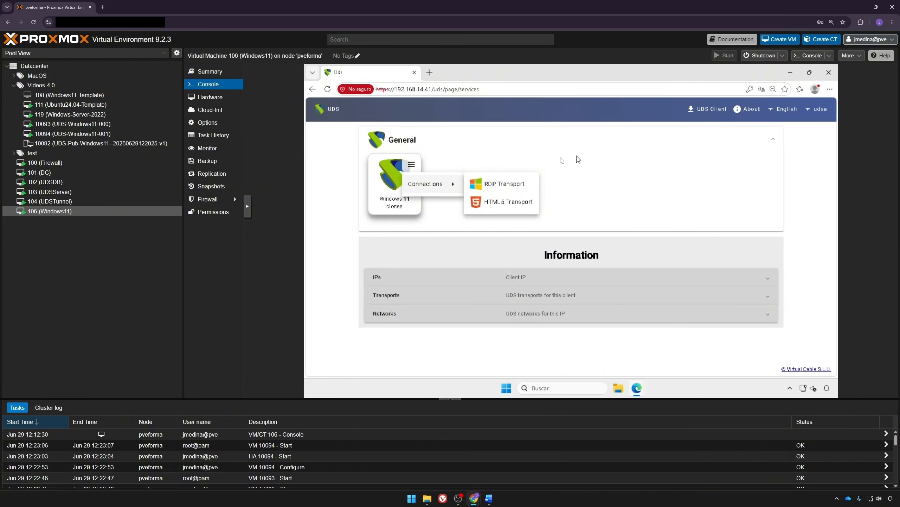
Step: Connect to Windows 11 clones via RDP Transport, allowing UDS Client and accepting the warning
left_click(513, 184)
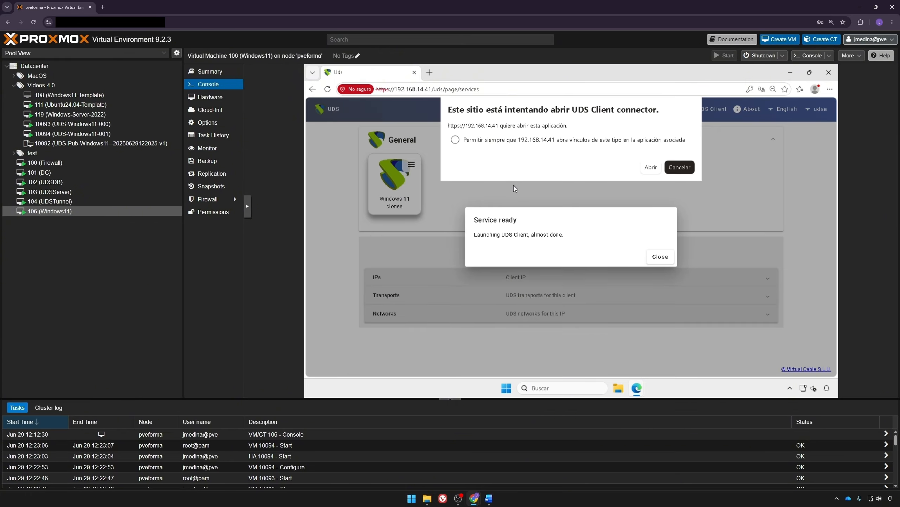
left_click(651, 167)
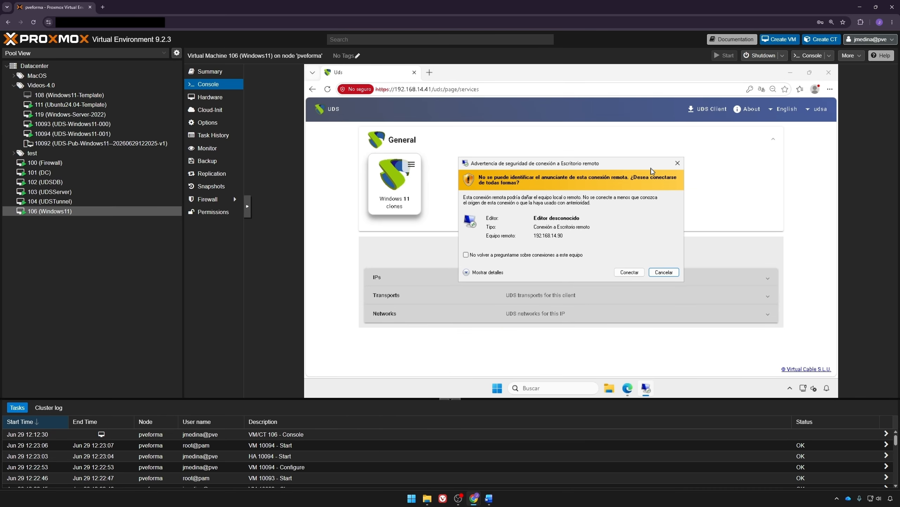
left_click(628, 271)
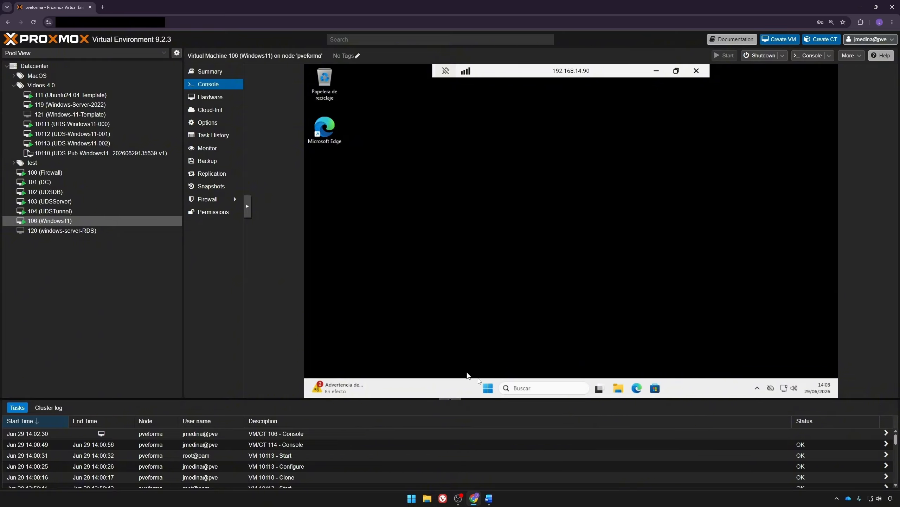
Step: Sign out of the remote Windows session from the Start menu account options
left_click(488, 388)
left_click(485, 360)
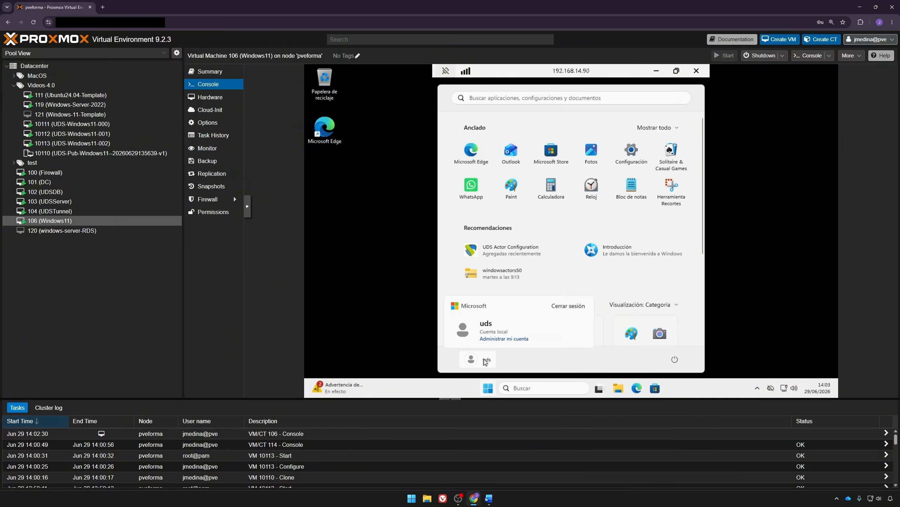
left_click(563, 307)
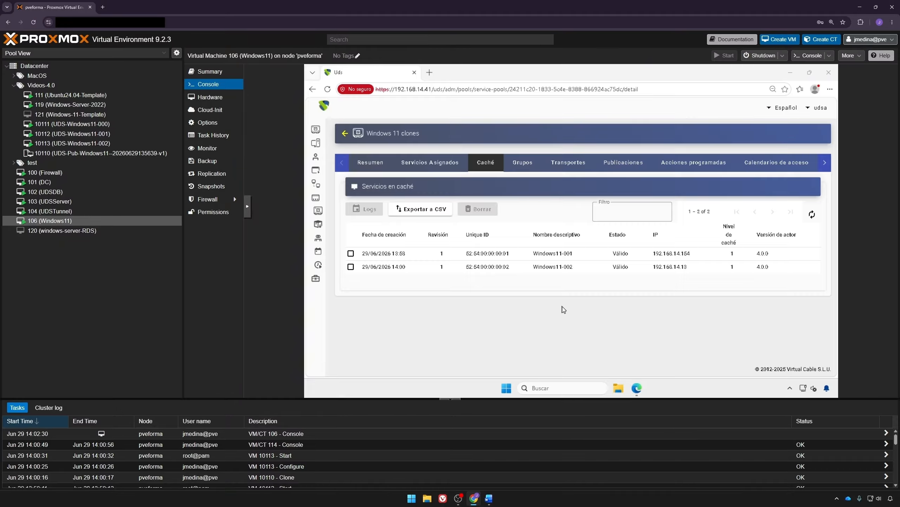
Step: Check the pool's assigned services and cache, then switch back to the user services page
left_click(421, 171)
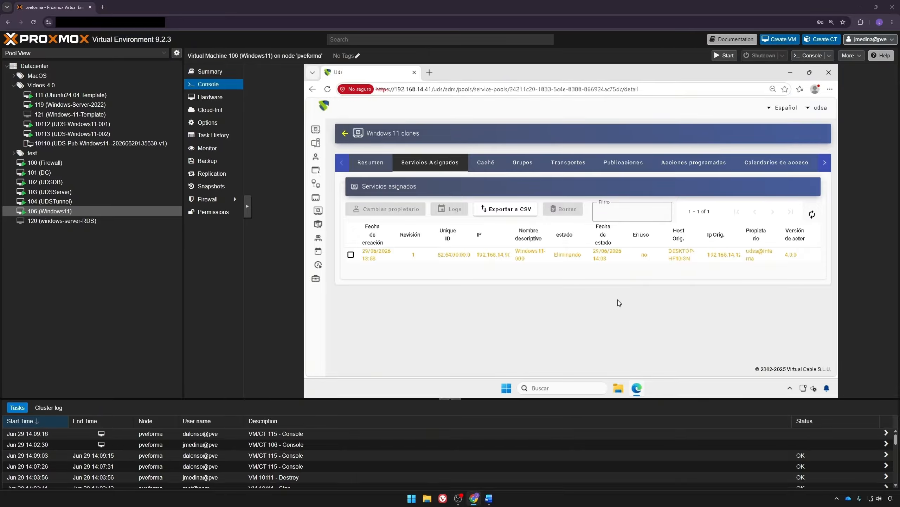
left_click(486, 162)
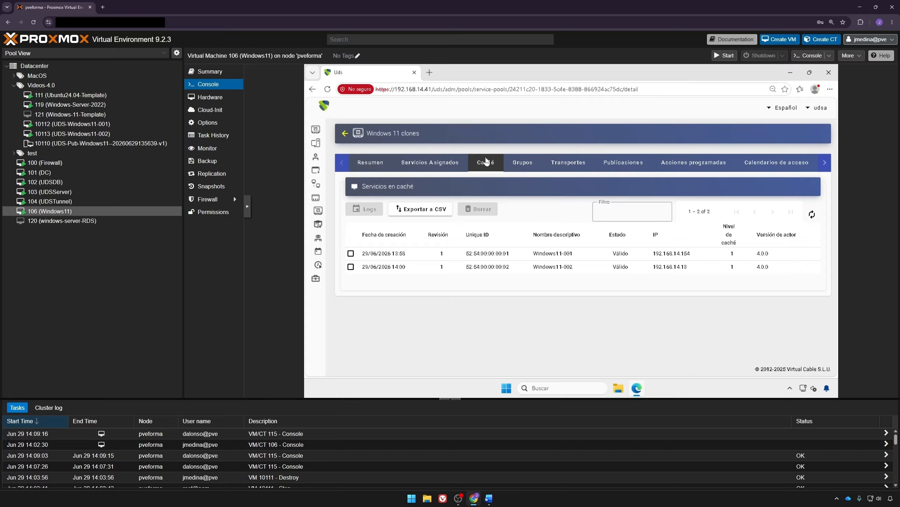
left_click(827, 110)
left_click(801, 123)
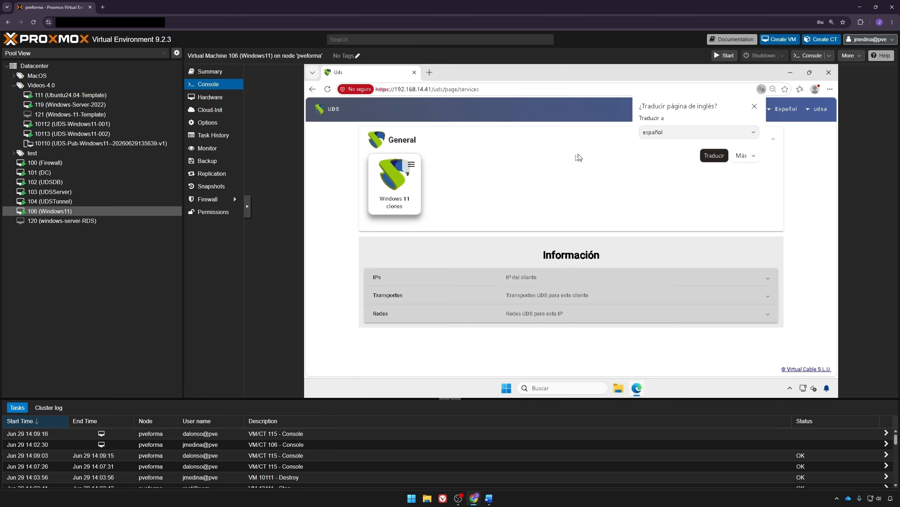
Step: Launch Windows 11 clones over HTML5 Transport, proceeding past the certificate warning to 192.168.14.47
left_click(755, 106)
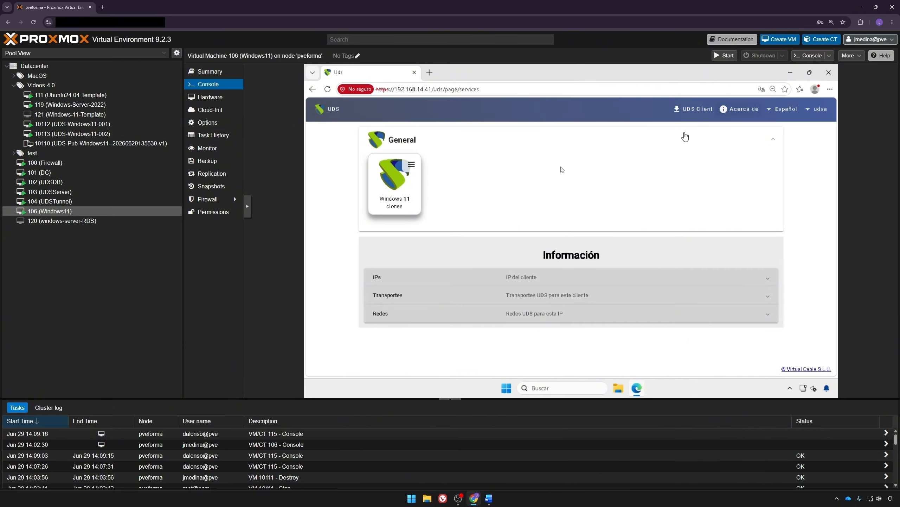
left_click(413, 167)
mouse_move(448, 183)
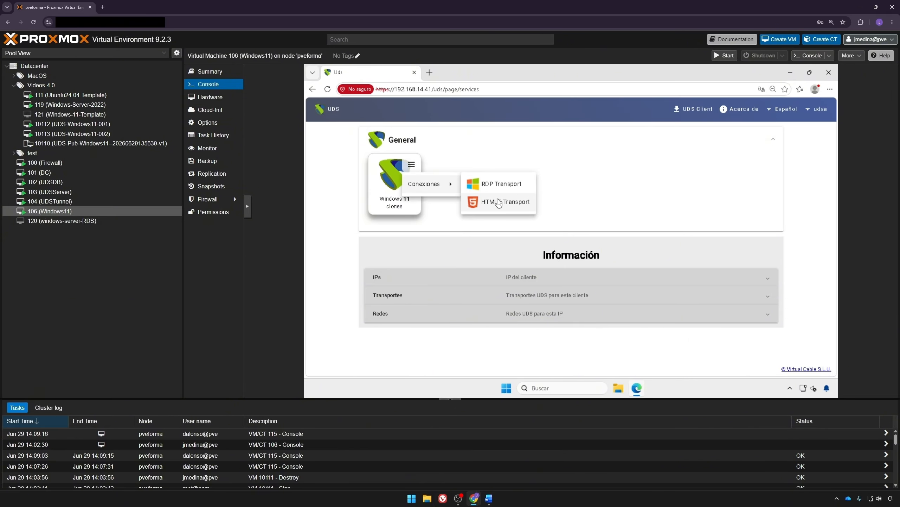
left_click(498, 201)
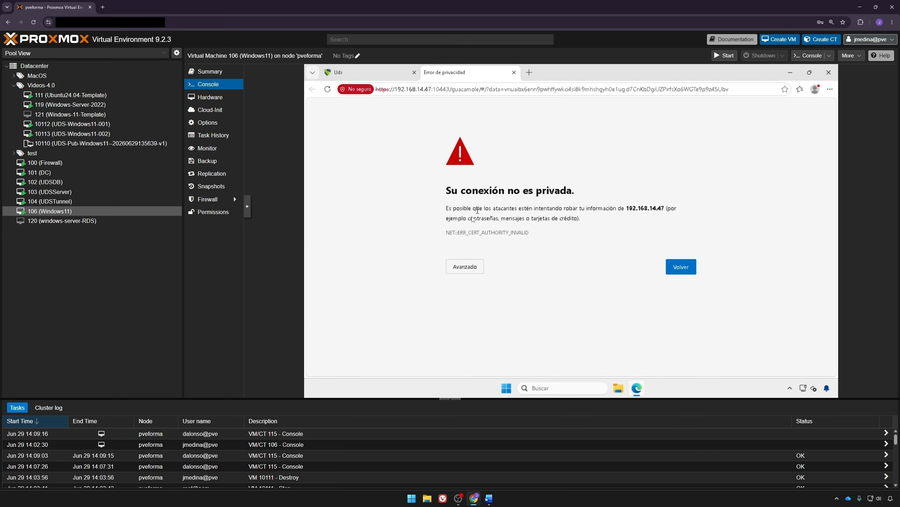
left_click(464, 268)
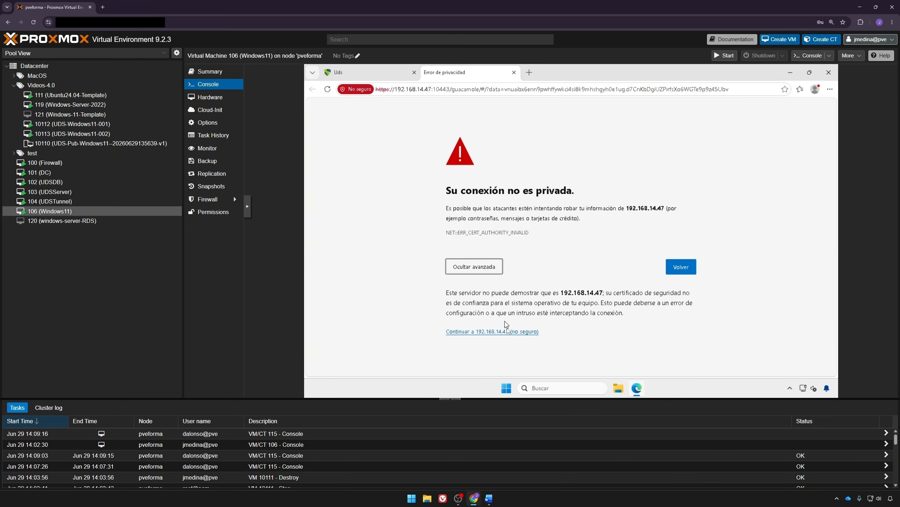
left_click(509, 332)
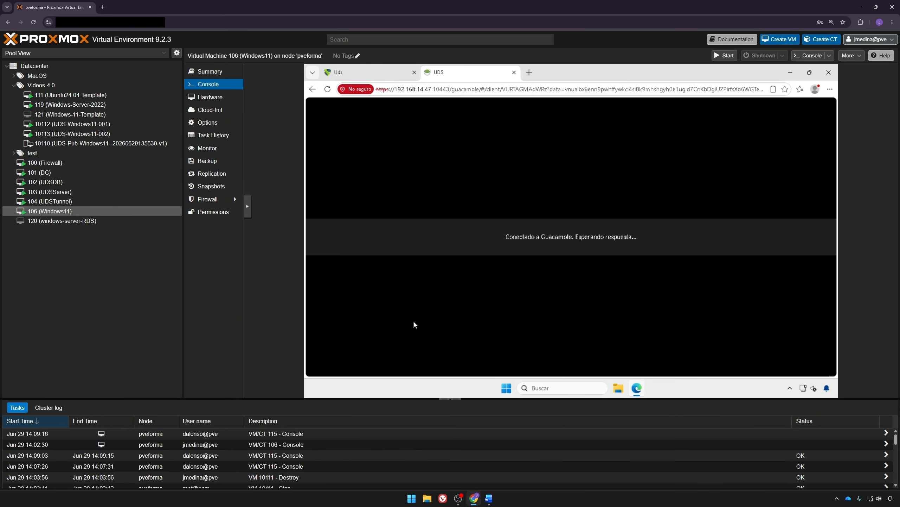